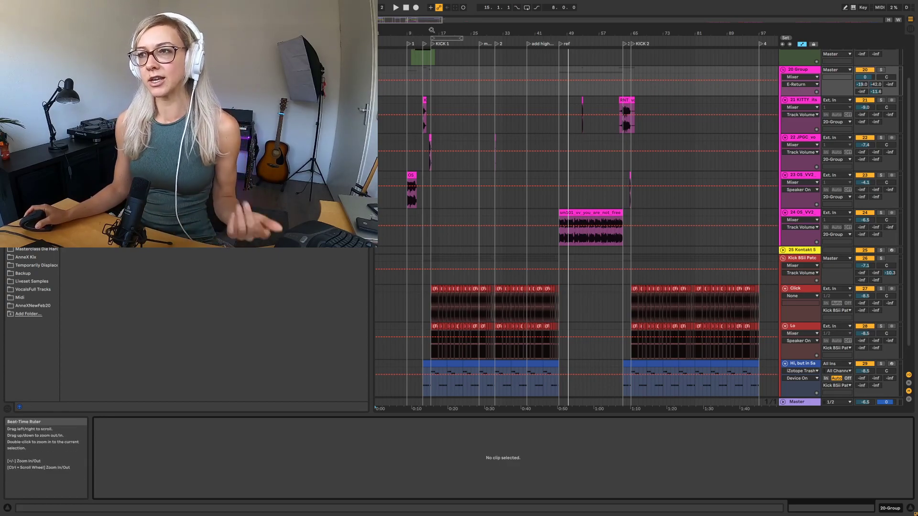
# - Hide the input/output section of the tracks and adjust the width of the browser beside the arrangement
pyautogui.moveTo(373, 192); pyautogui.dragTo(382, 191)
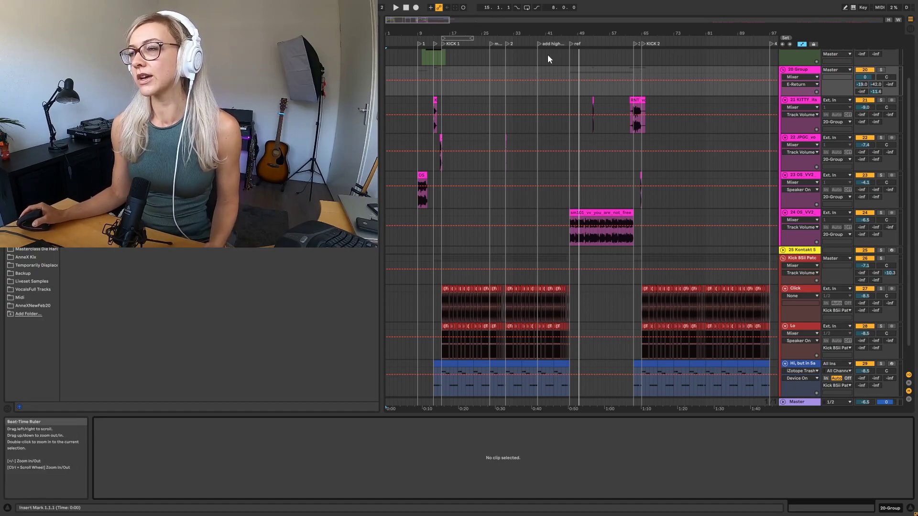
pyautogui.click(909, 376)
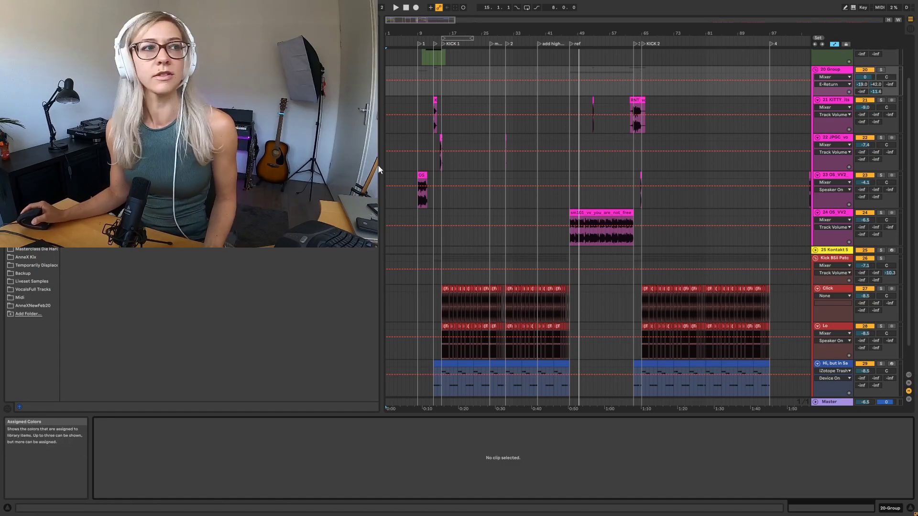
pyautogui.moveTo(378, 166); pyautogui.dragTo(373, 166)
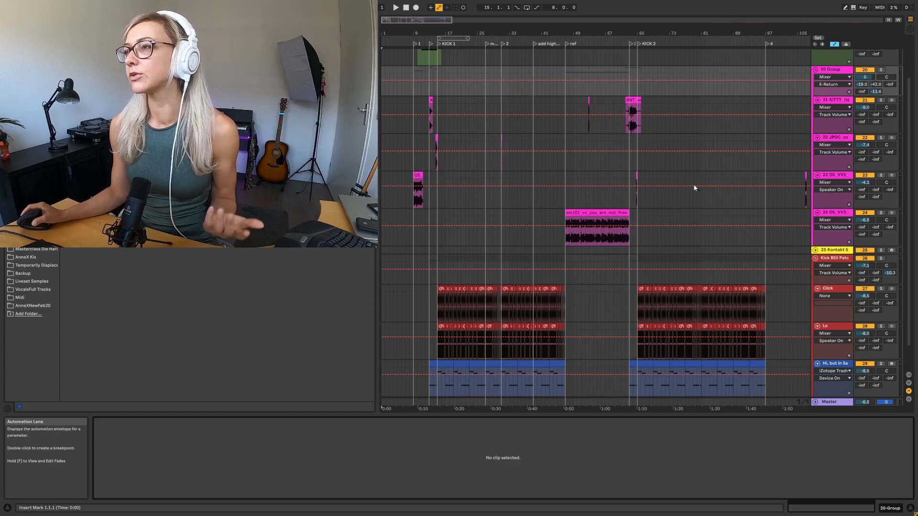
# - Zoom the timeline in on the opening part of the arrangement and unfold the purple 1 Group to show its tracks
pyautogui.scroll(3, 713, 194)
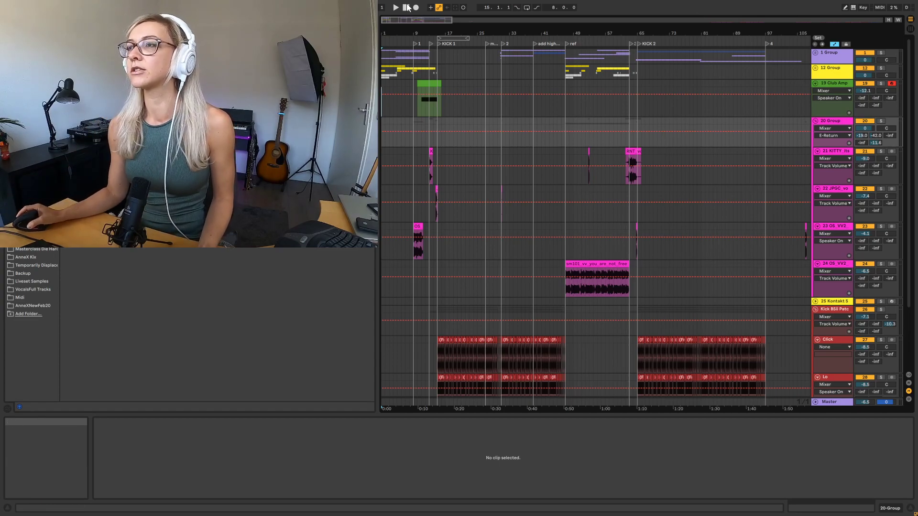
pyautogui.moveTo(423, 31); pyautogui.dragTo(430, 59)
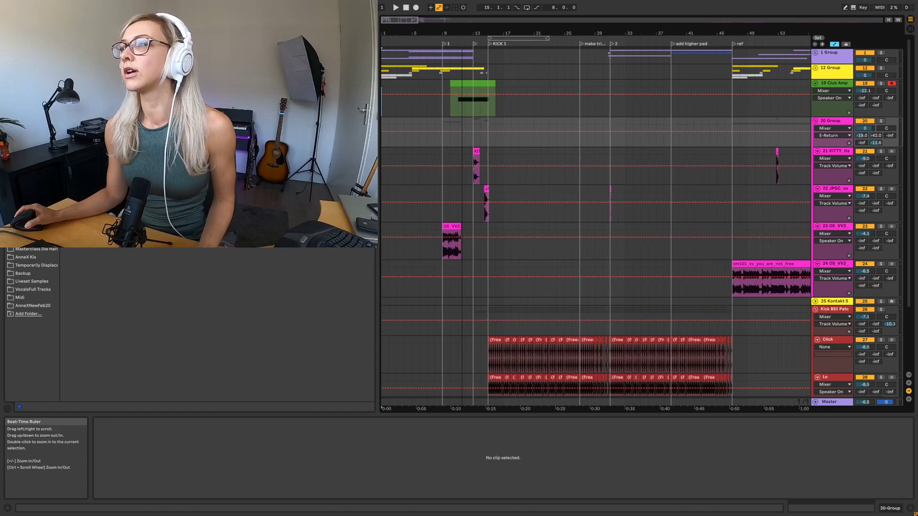
pyautogui.click(815, 53)
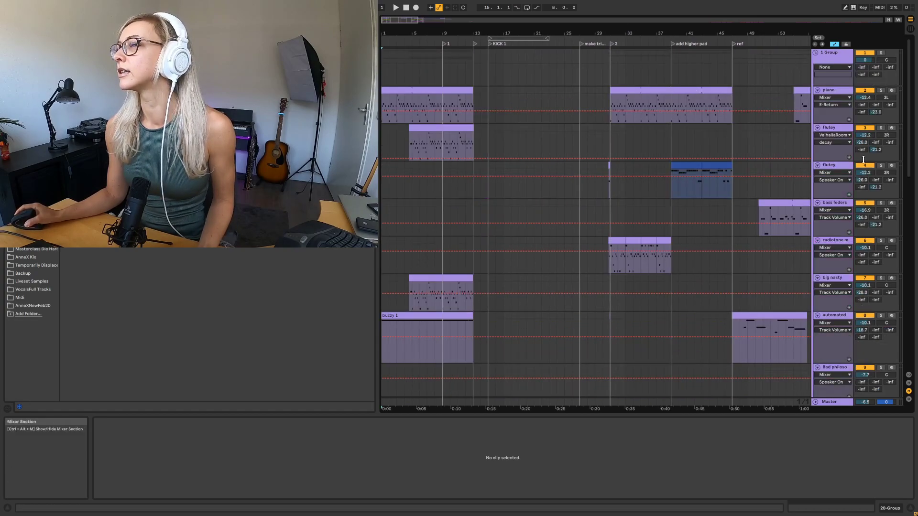
pyautogui.scroll(-1, 762, 218)
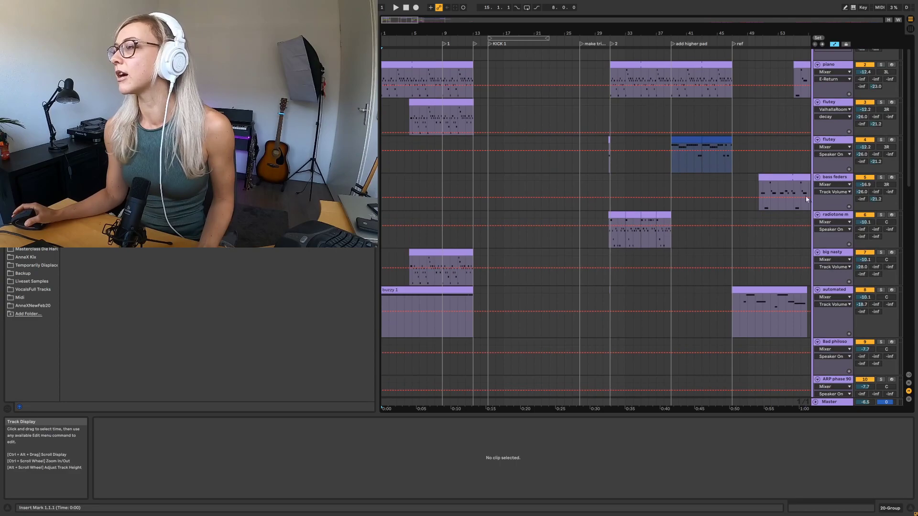
pyautogui.scroll(-7, 762, 257)
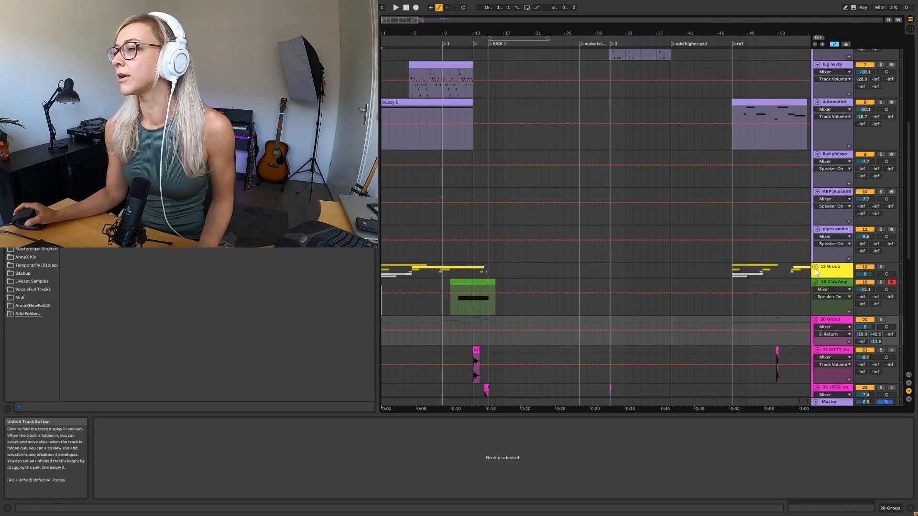
# - Unfold the yellow 12 Group to show its tracks and fold the green 19 Club Amp track
pyautogui.click(815, 268)
pyautogui.scroll(-4, 757, 260)
pyautogui.scroll(-5, 778, 259)
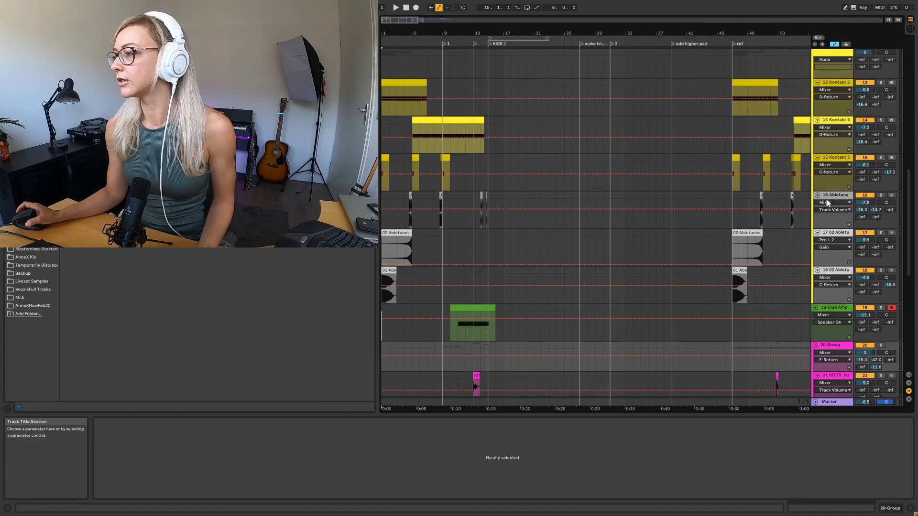
pyautogui.scroll(-5, 793, 253)
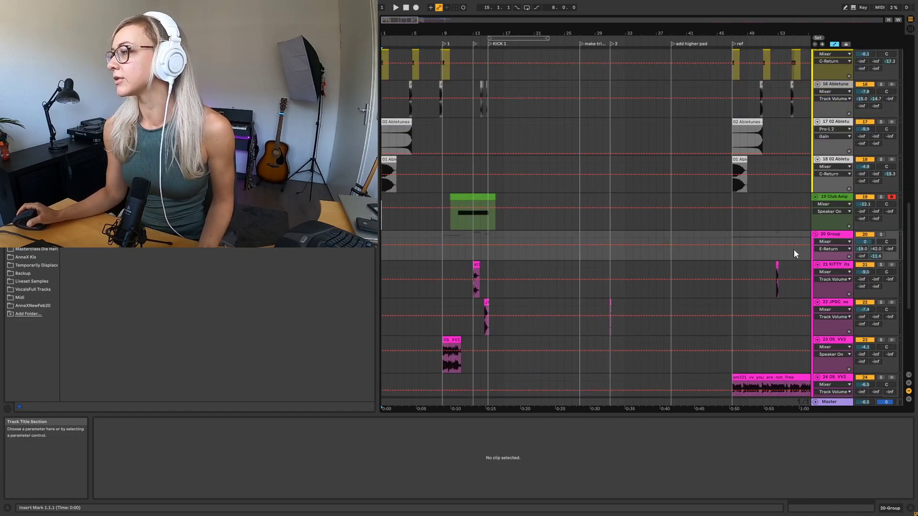
pyautogui.click(815, 196)
pyautogui.scroll(-2, 826, 198)
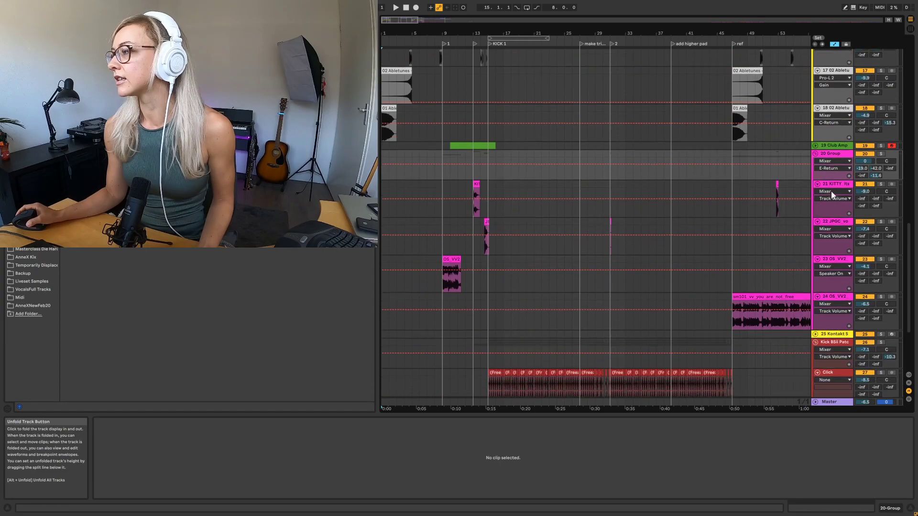
pyautogui.scroll(-5, 841, 230)
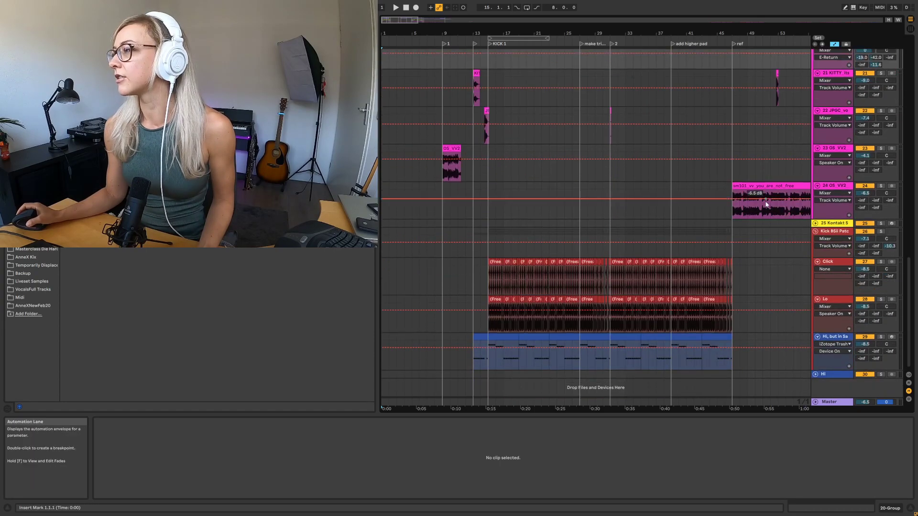
# - Play the arrangement from the very beginning with the 1 Group tracks in view, and stop playback shortly after bar 9
pyautogui.click(565, 281)
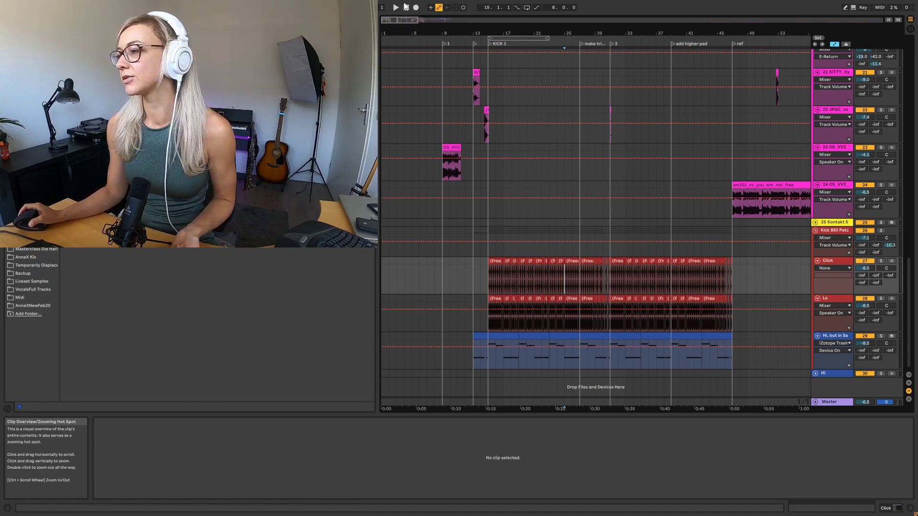
pyautogui.press('Home')
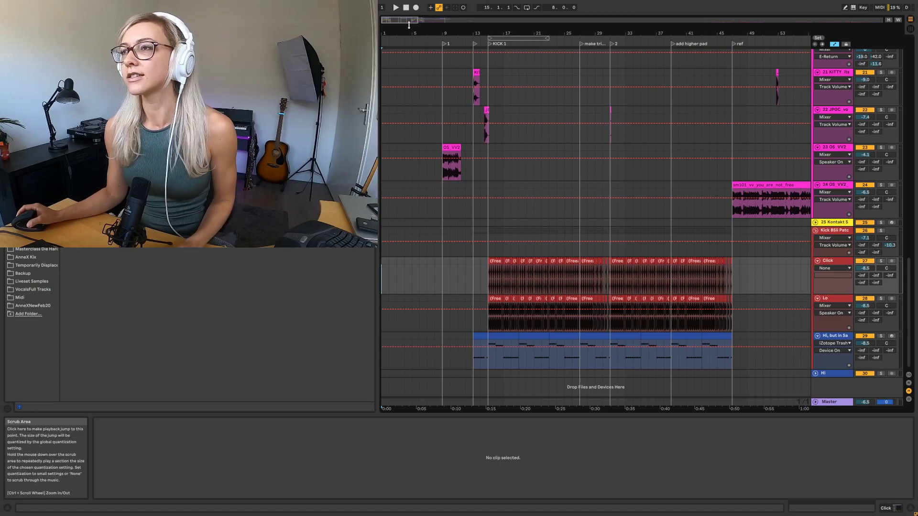
pyautogui.click(396, 7)
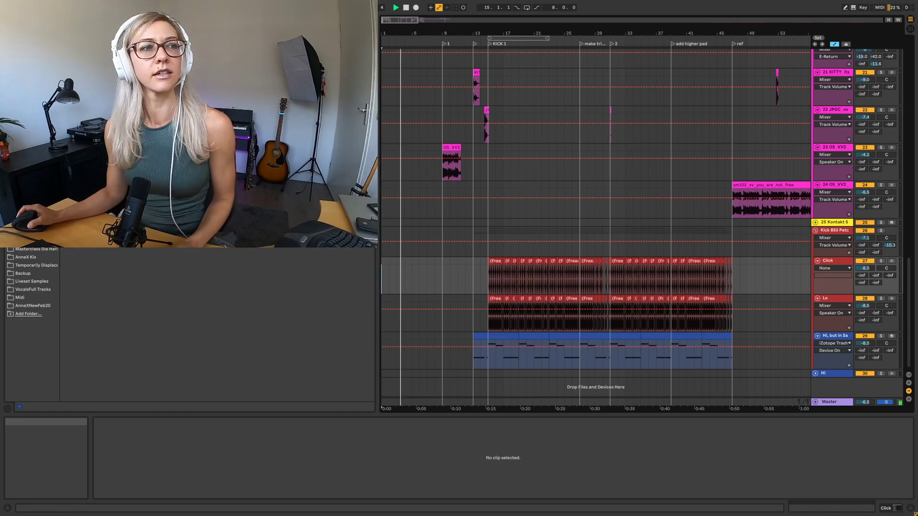
pyautogui.moveTo(911, 329); pyautogui.dragTo(913, 70)
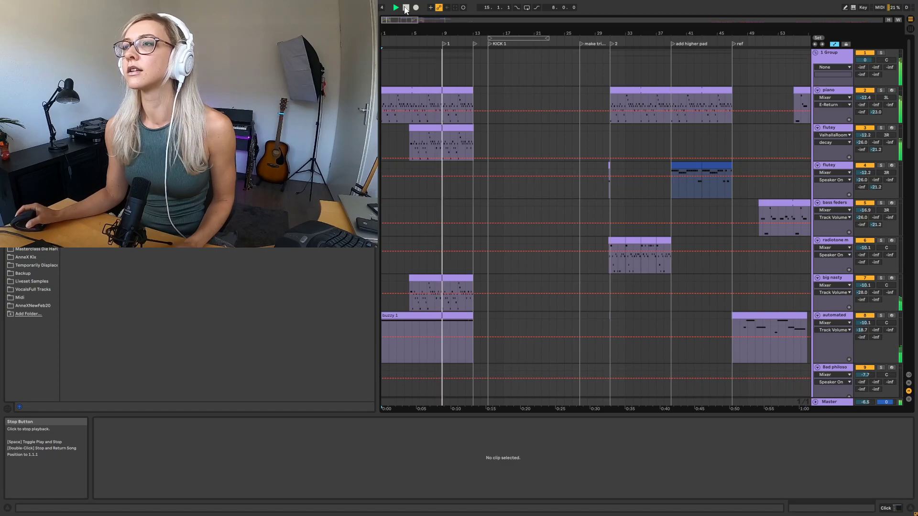
pyautogui.click(404, 9)
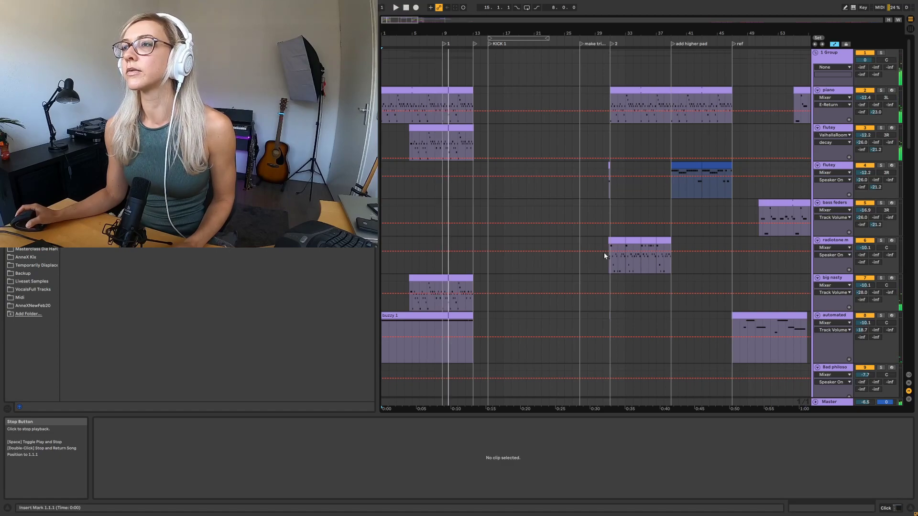
# - Inspect the device chains of the automated, first flutey and big nasty tracks in the 1 Group
pyautogui.scroll(-5, 601, 251)
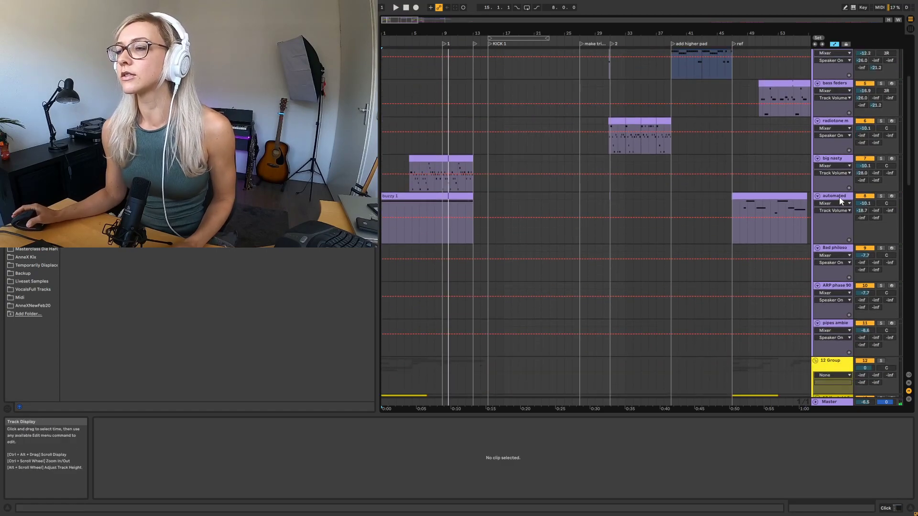
pyautogui.click(839, 196)
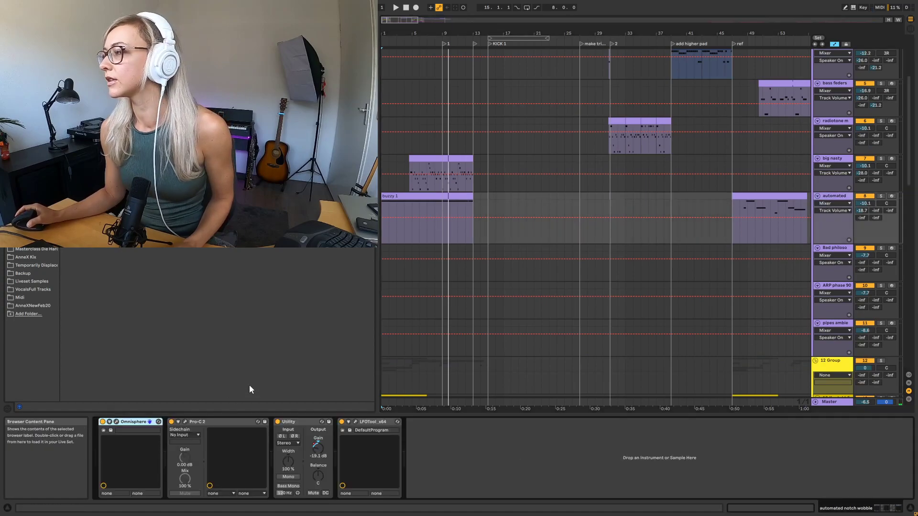
pyautogui.scroll(5, 671, 150)
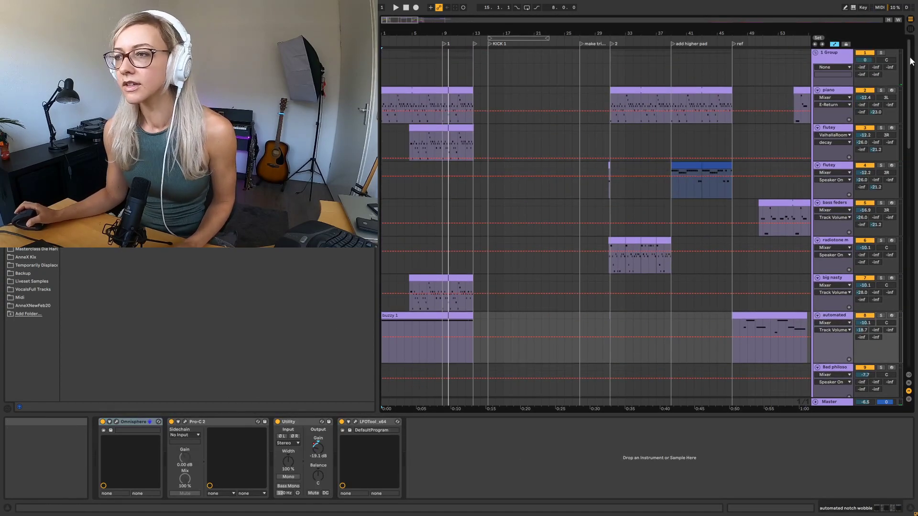
pyautogui.moveTo(909, 59); pyautogui.dragTo(913, 62)
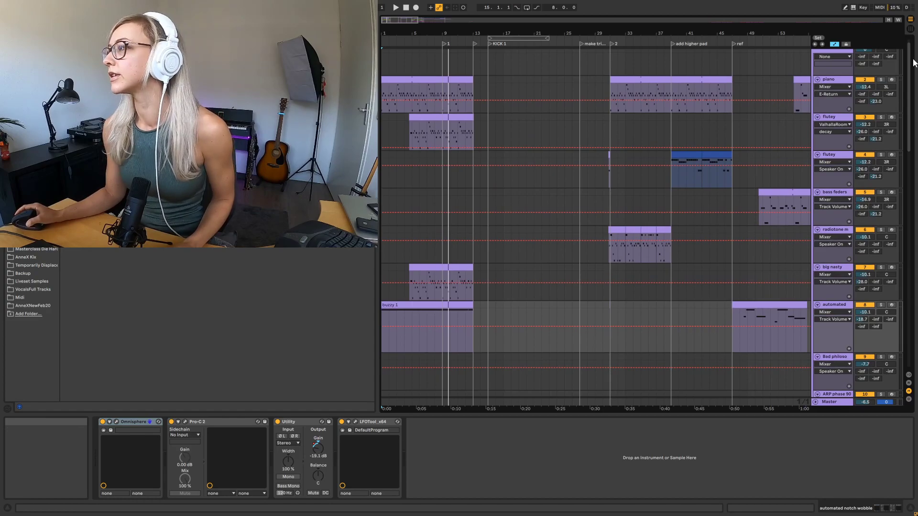
pyautogui.click(839, 118)
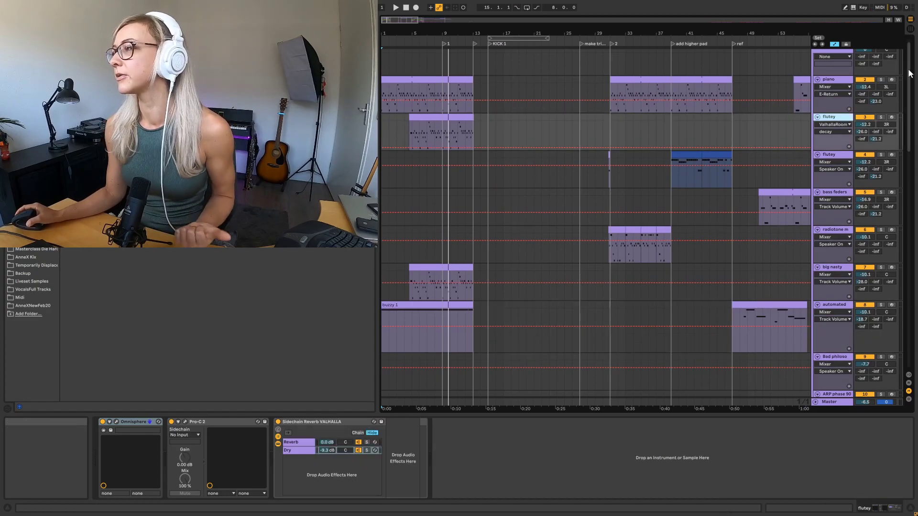
pyautogui.scroll(-3, 909, 73)
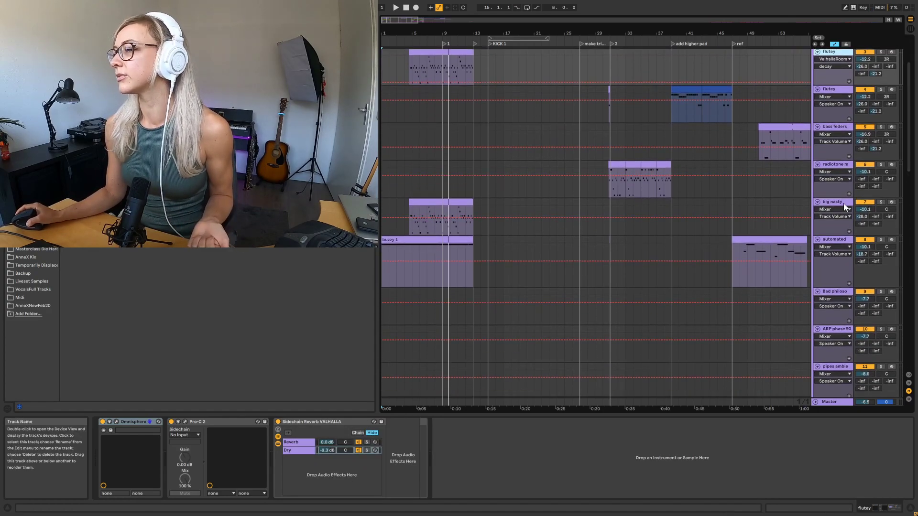
pyautogui.click(845, 207)
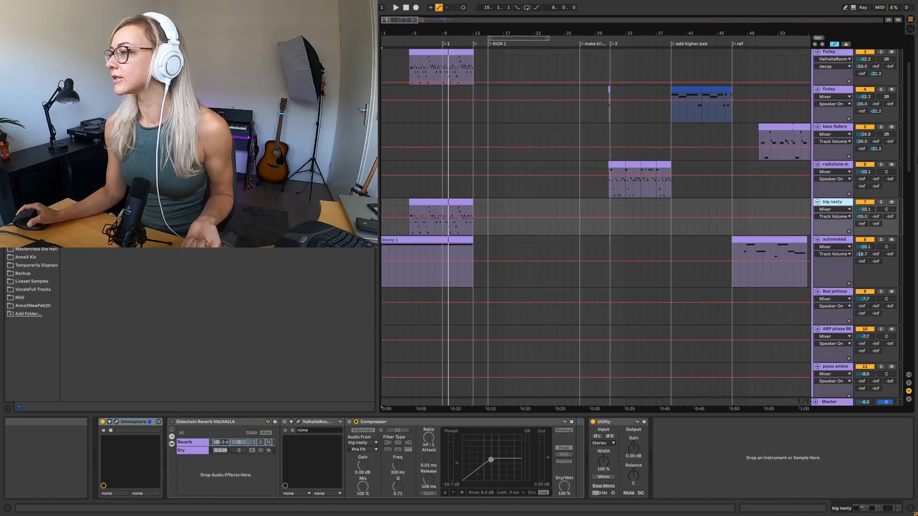
# - Inspect the Mass Chorus instrument of track 13 Kontakt in its plug-in window and close the window
pyautogui.scroll(-6, 913, 187)
pyautogui.scroll(-4, 916, 195)
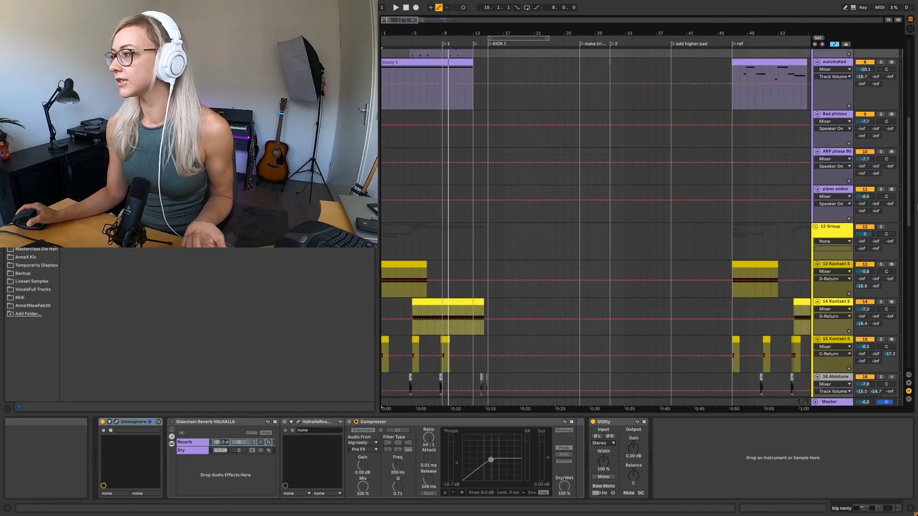
pyautogui.click(838, 234)
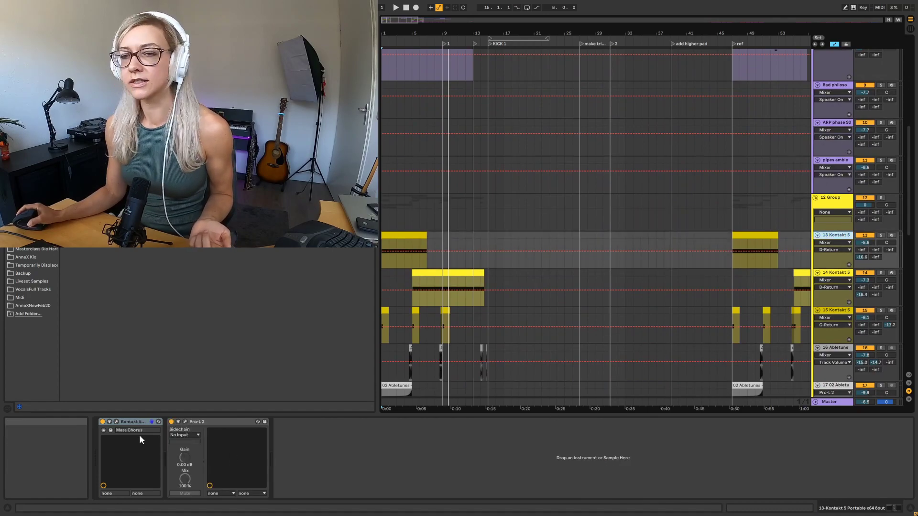
pyautogui.click(117, 423)
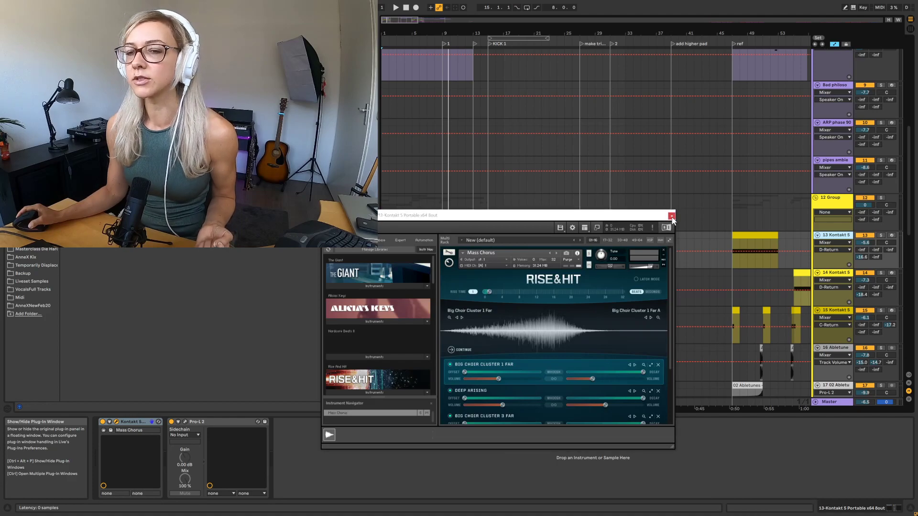
pyautogui.click(672, 217)
# - Open the LPS Industrial Full plug-in window of track 14 Kontakt and move it clear of that track's clips
pyautogui.click(837, 274)
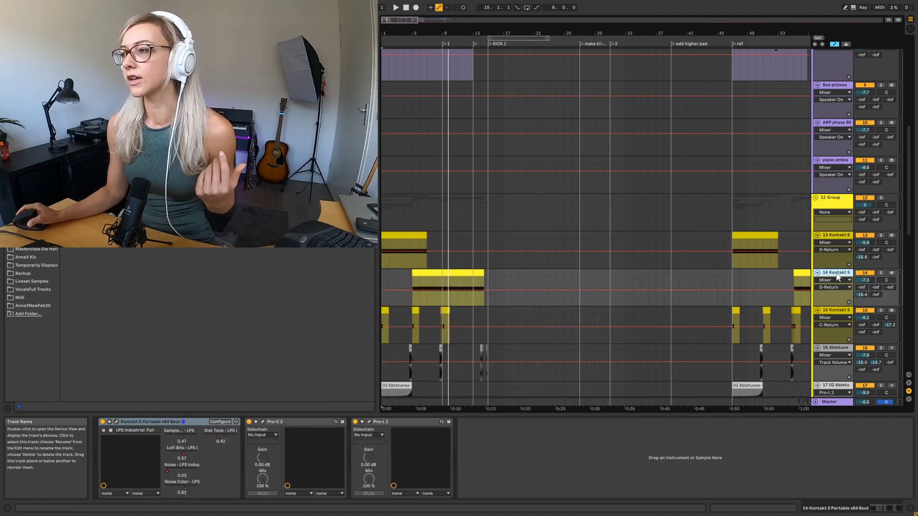
pyautogui.click(117, 422)
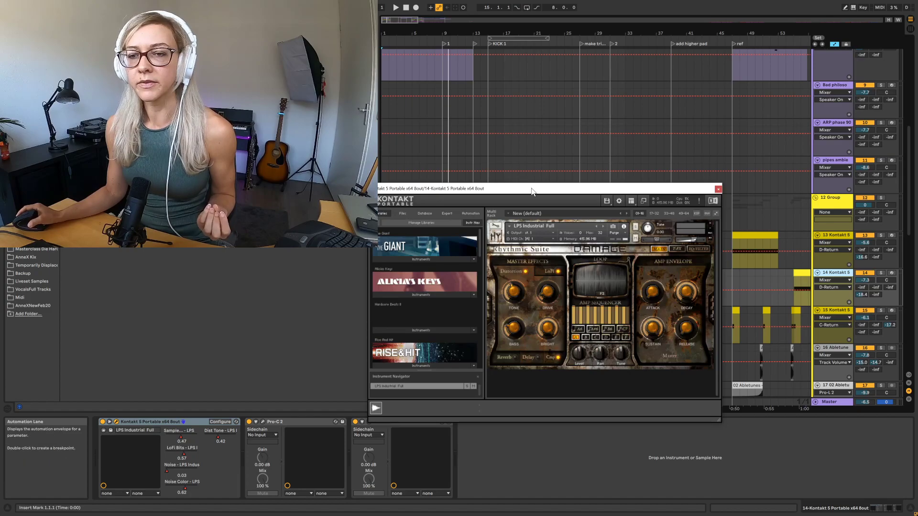
pyautogui.moveTo(543, 178); pyautogui.dragTo(576, 119)
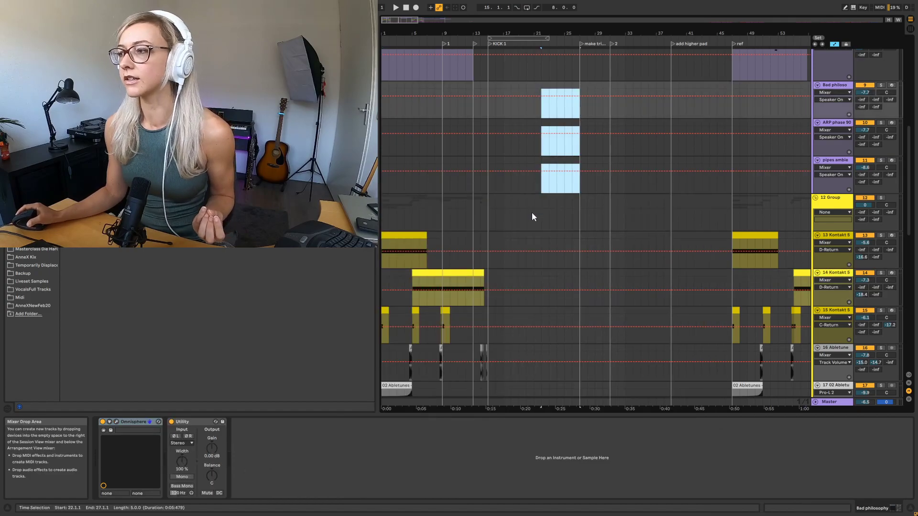
pyautogui.click(828, 290)
pyautogui.moveTo(559, 193); pyautogui.dragTo(673, 31)
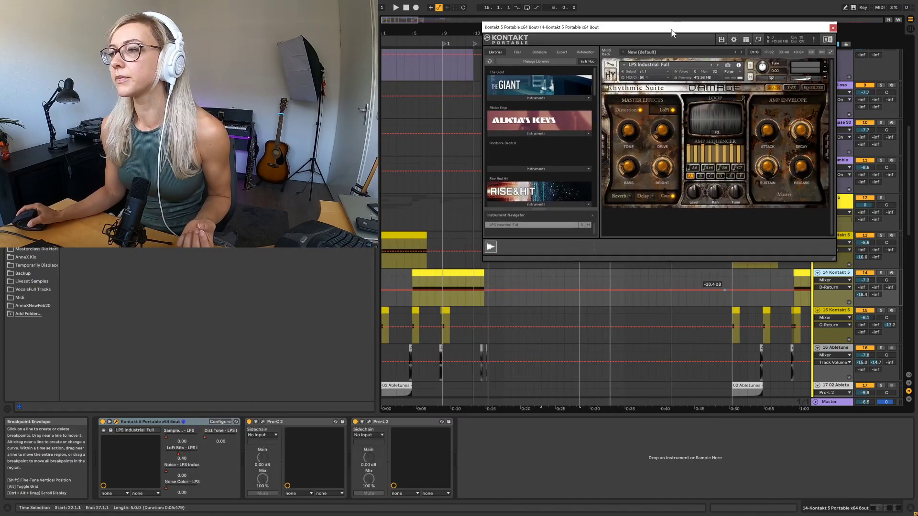
# - Solo the 12 Group and track 14 Kontakt, listen to the passage from about bar 5, and clear the solos
pyautogui.click(881, 197)
pyautogui.keyDown('ctrl'); pyautogui.click(880, 272); pyautogui.keyUp('ctrl')
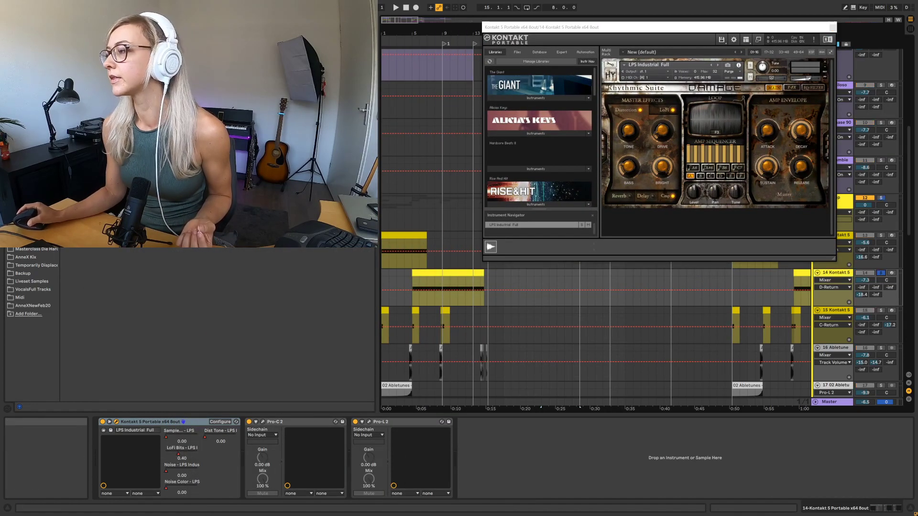
pyautogui.click(411, 33)
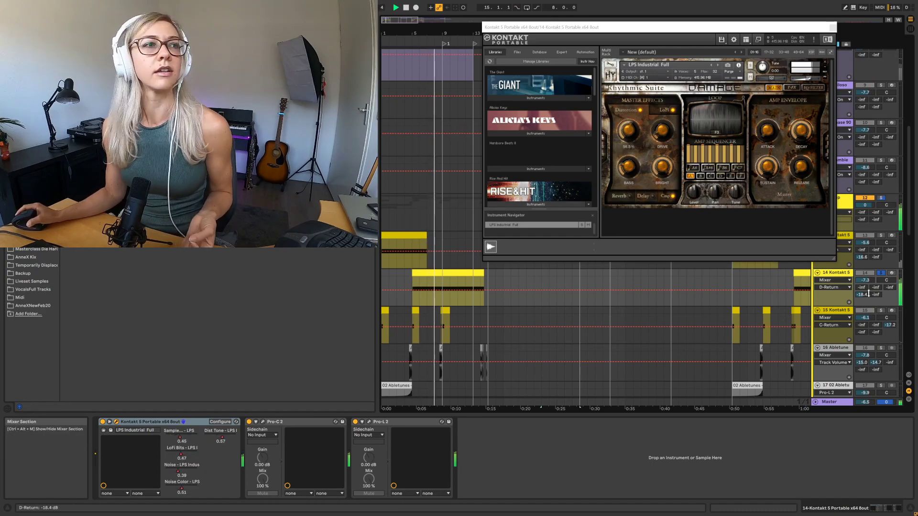
pyautogui.click(880, 273)
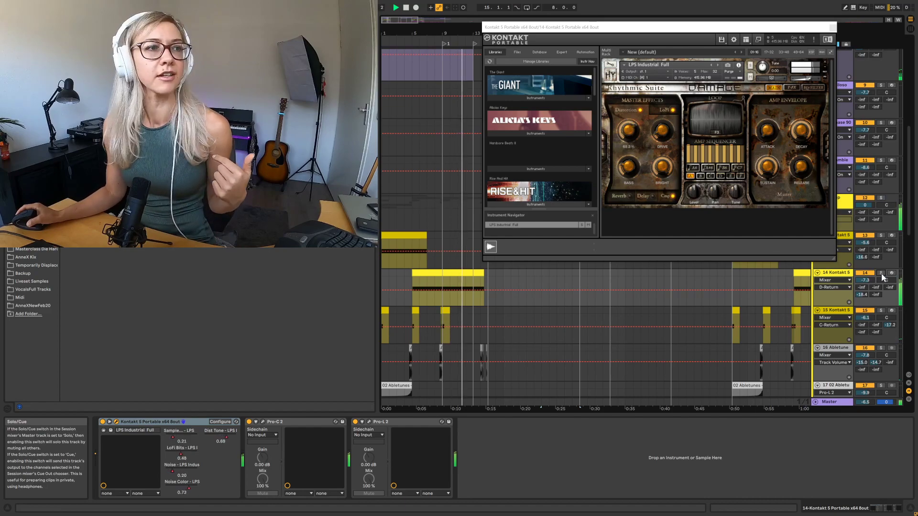
pyautogui.click(879, 272)
pyautogui.click(879, 272)
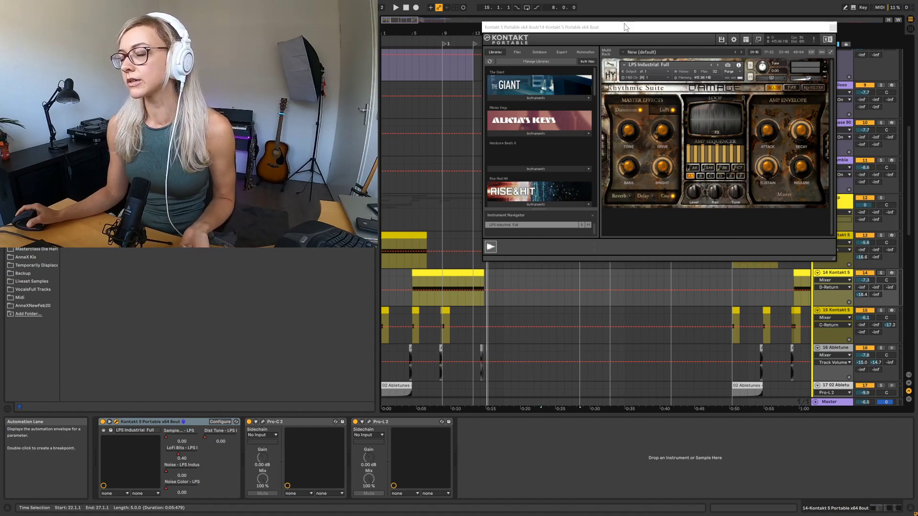
# - Look through the instrument libraries in the Kontakt window of track 14, from The Giant down to Action Strings
pyautogui.moveTo(622, 28); pyautogui.dragTo(528, 129)
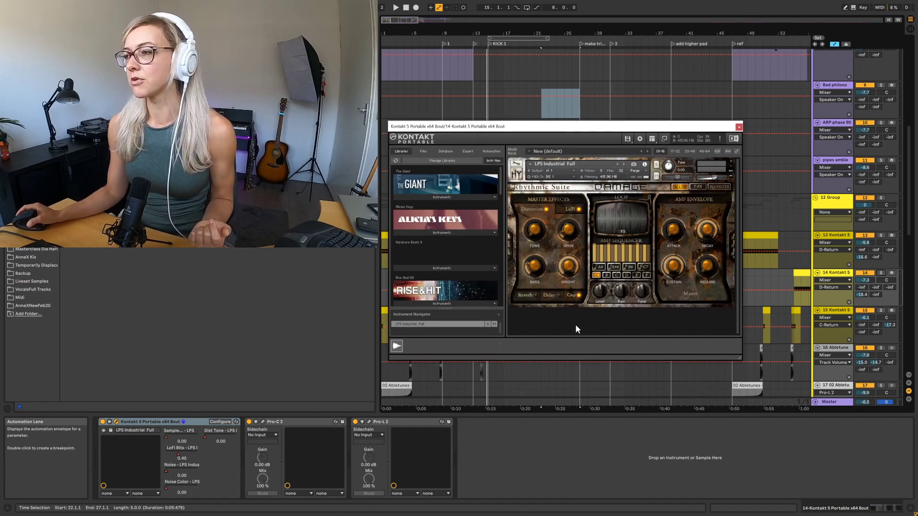
pyautogui.moveTo(601, 127); pyautogui.dragTo(593, 108)
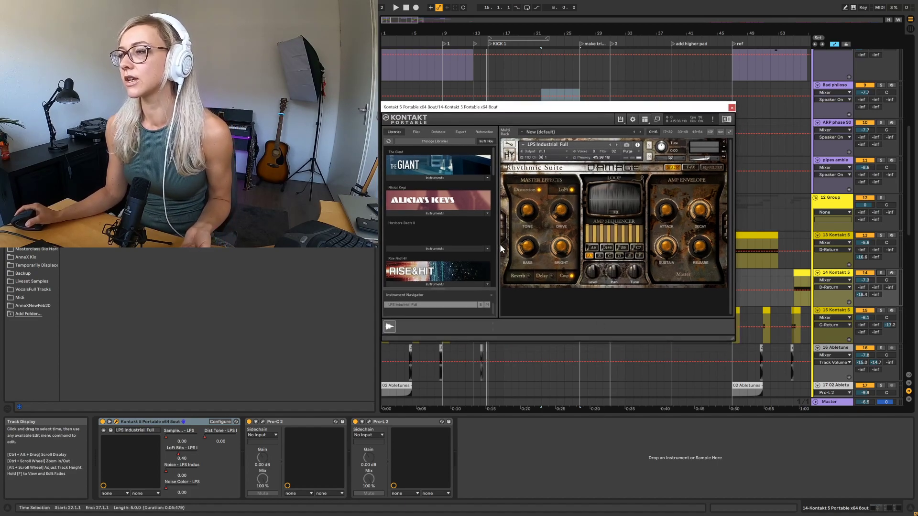
pyautogui.scroll(-5, 477, 244)
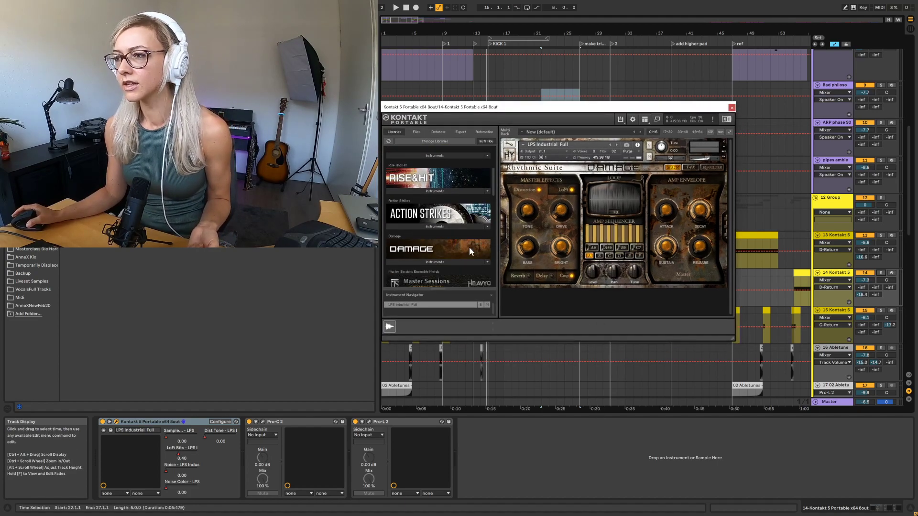
pyautogui.scroll(-4, 469, 246)
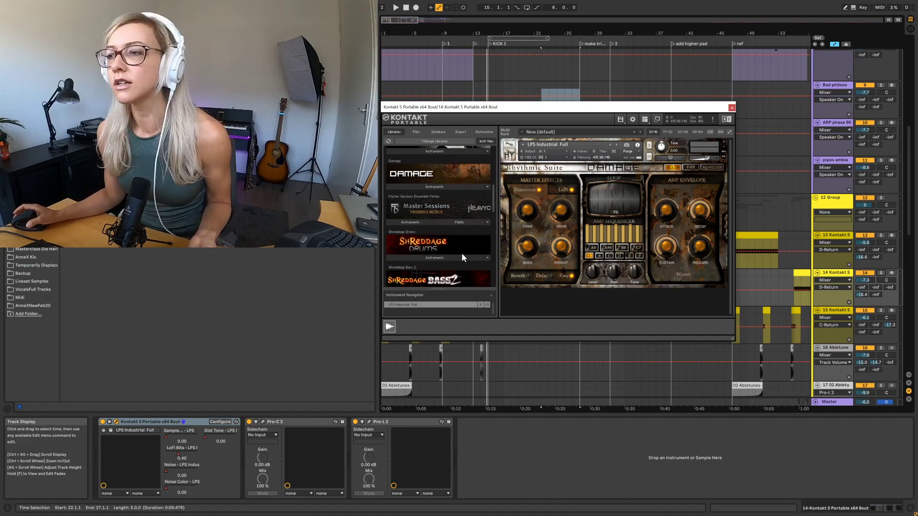
pyautogui.scroll(-1, 461, 252)
pyautogui.scroll(-2, 447, 224)
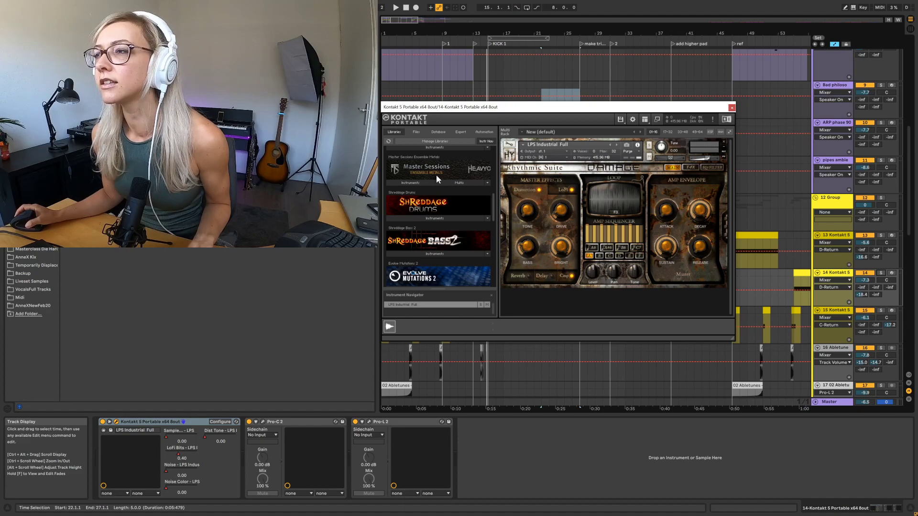
pyautogui.scroll(-3, 430, 184)
pyautogui.scroll(-3, 436, 214)
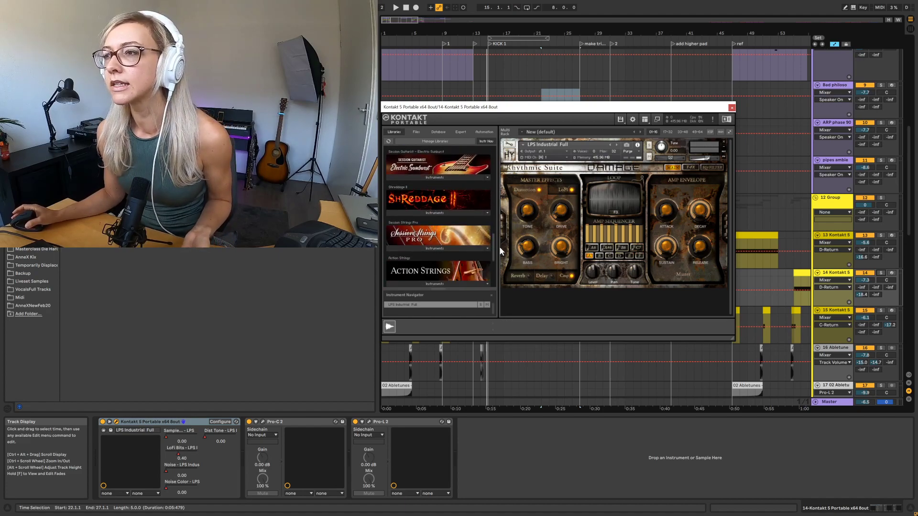
pyautogui.moveTo(493, 245); pyautogui.dragTo(491, 213)
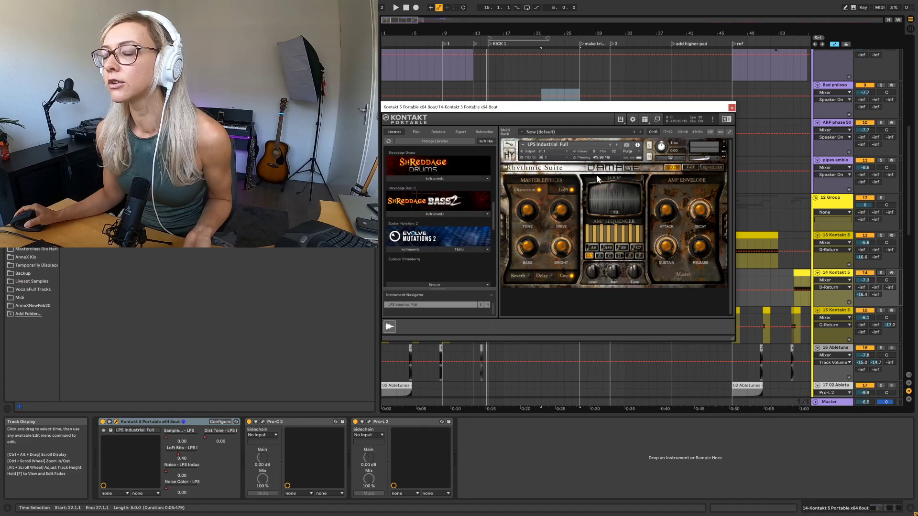
# - Move the Kontakt window clear of track 14's clips and open the first clip to inspect its long F3 note
pyautogui.moveTo(623, 109); pyautogui.dragTo(627, 85)
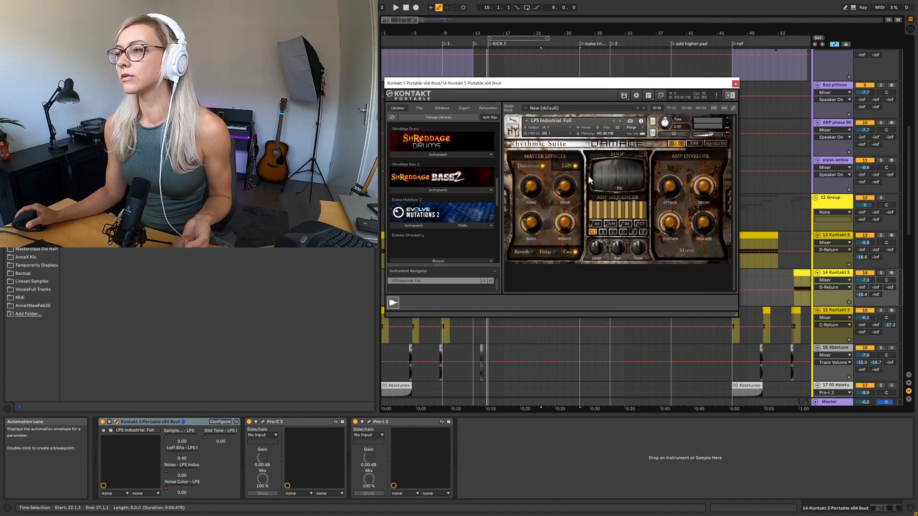
pyautogui.moveTo(547, 84); pyautogui.dragTo(558, 51)
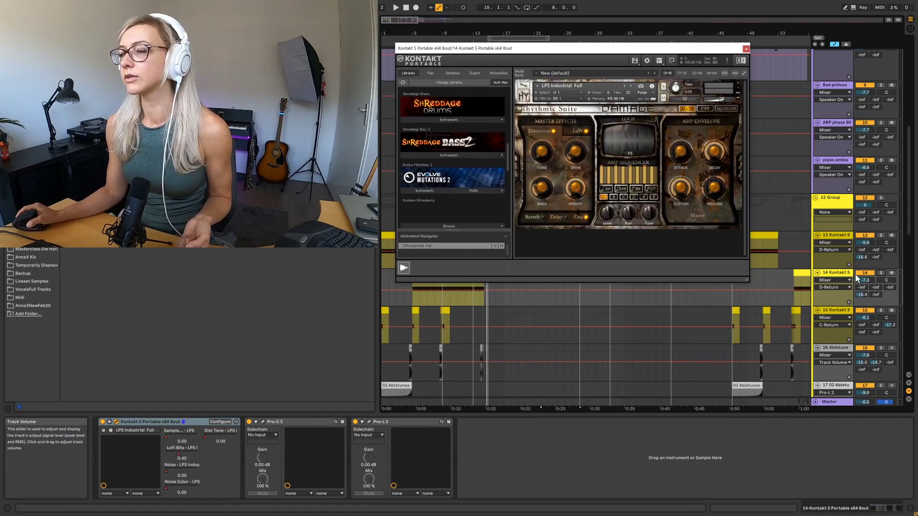
pyautogui.click(425, 395)
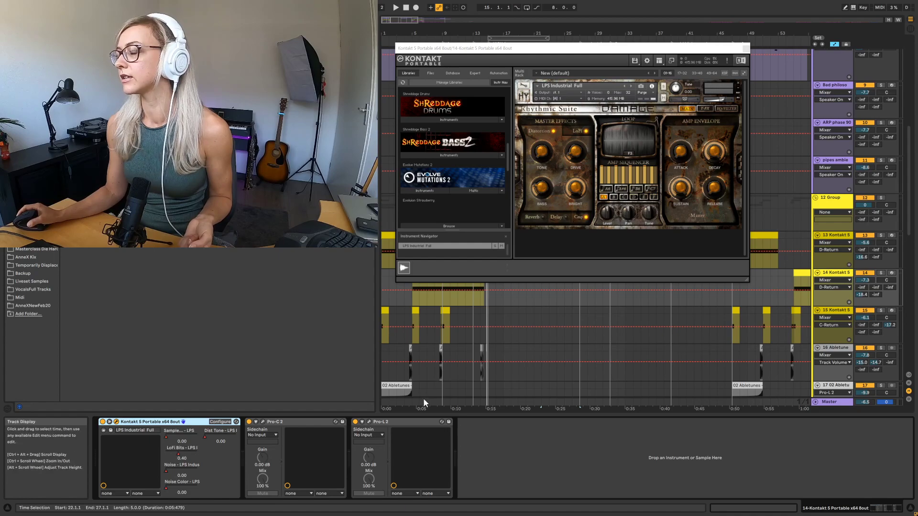
pyautogui.moveTo(456, 49); pyautogui.dragTo(468, 20)
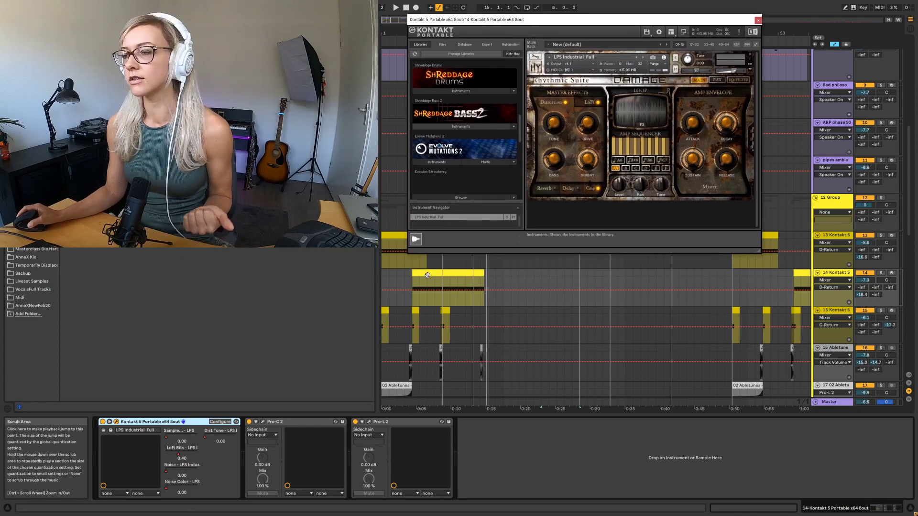
pyautogui.click(741, 283)
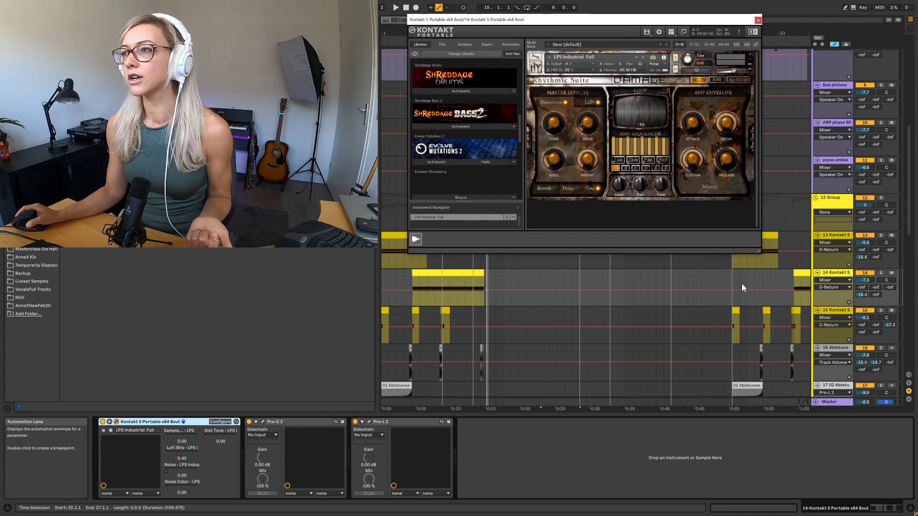
pyautogui.doubleClick(455, 282)
pyautogui.moveTo(401, 418); pyautogui.dragTo(407, 279)
pyautogui.click(411, 441)
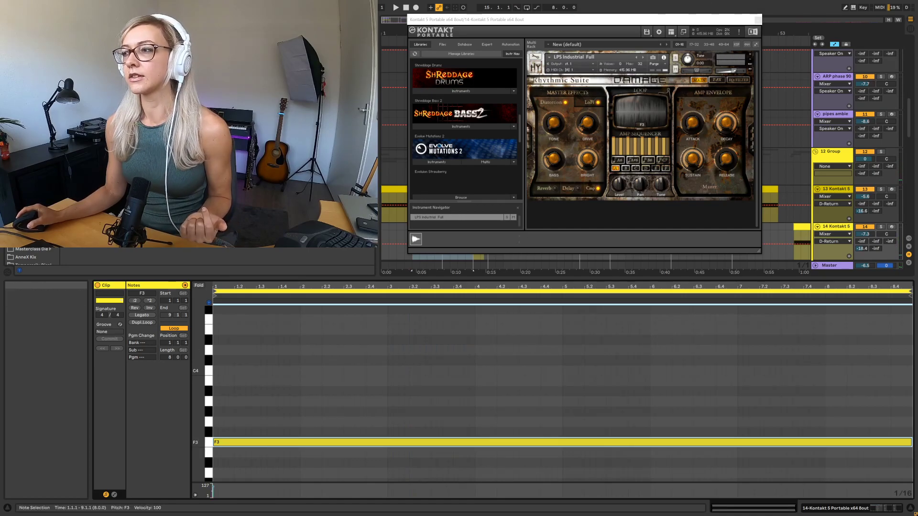
pyautogui.click(497, 444)
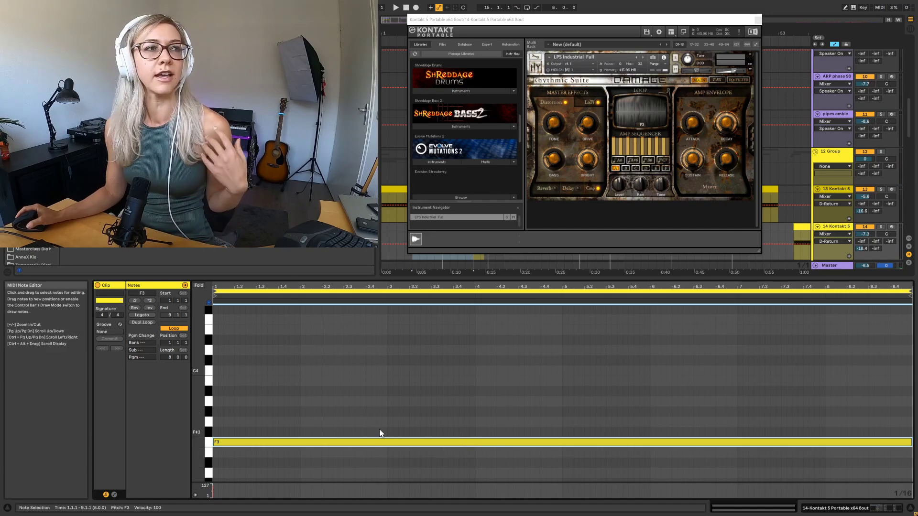
# - Solo track 14 Kontakt and listen to its passage with the LPS Industrial Full window in view
pyautogui.moveTo(669, 25); pyautogui.dragTo(635, 122)
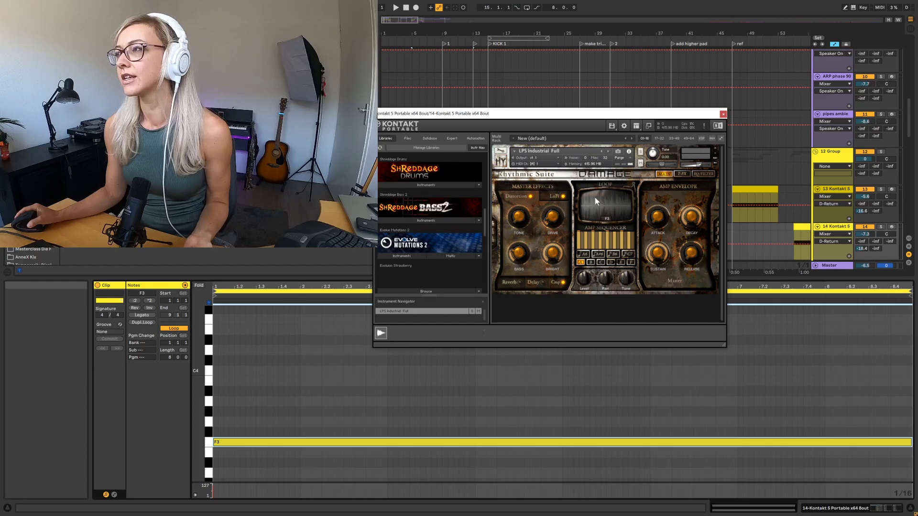
pyautogui.click(880, 189)
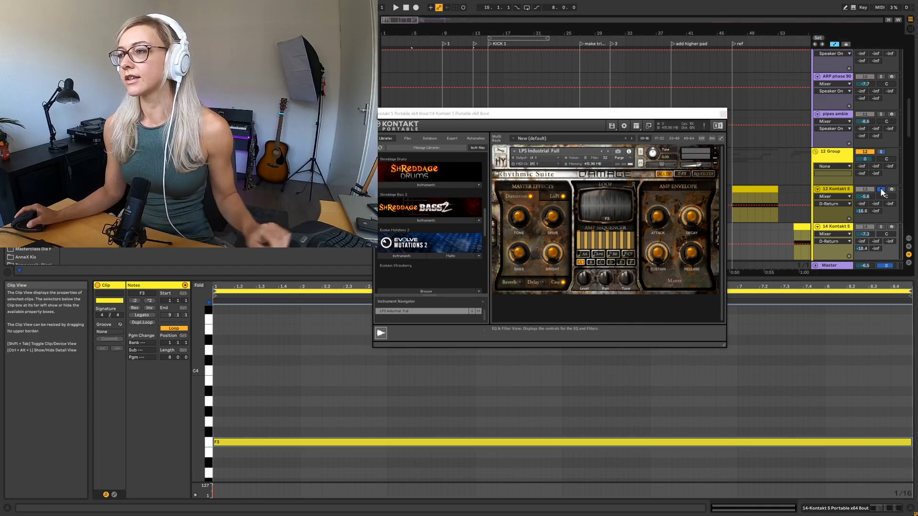
pyautogui.press('space')
pyautogui.moveTo(517, 230); pyautogui.dragTo(515, 238)
pyautogui.click(880, 227)
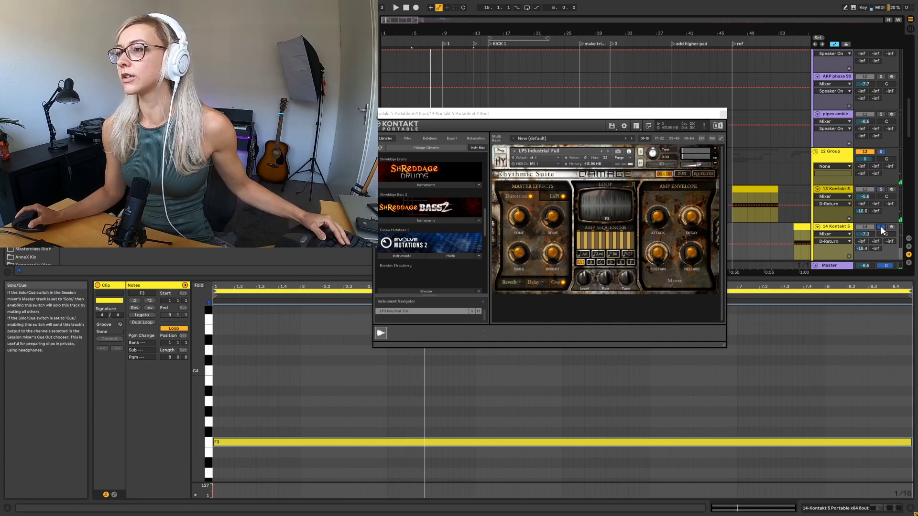
pyautogui.moveTo(520, 221); pyautogui.dragTo(544, 189)
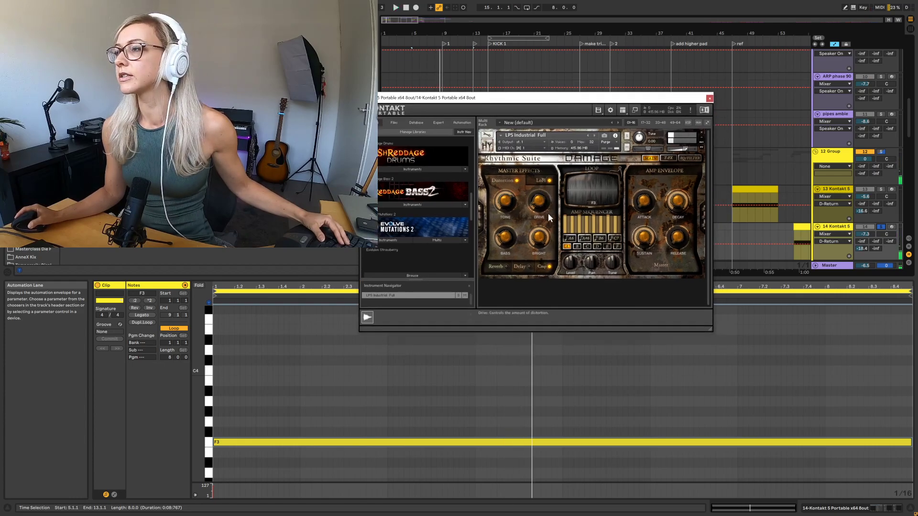
pyautogui.press('space')
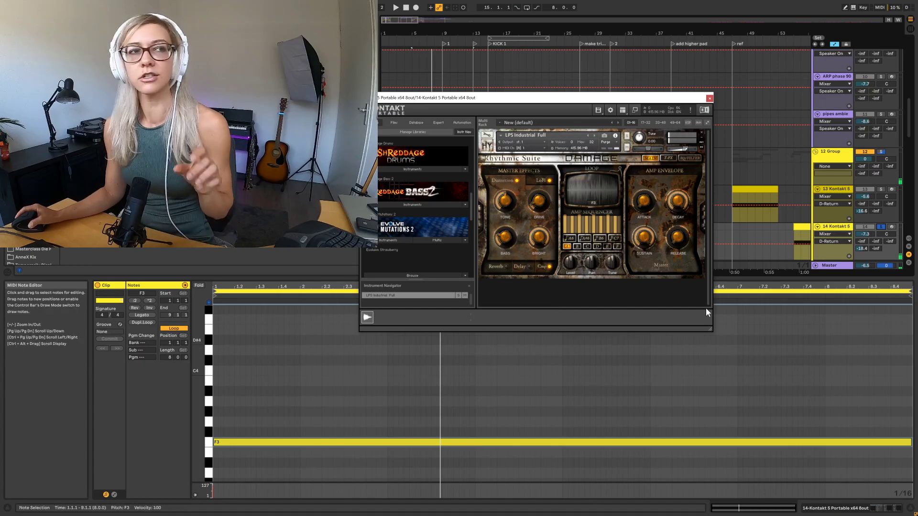
# - Enlarge and reposition the LPS Industrial Full window, and view the LoFi and Distortion controls of its master effects
pyautogui.moveTo(710, 328); pyautogui.dragTo(837, 416)
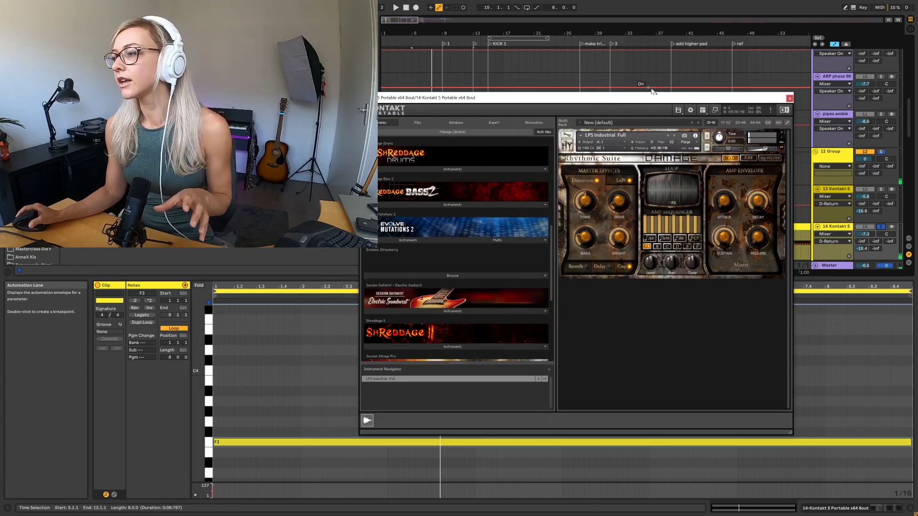
pyautogui.moveTo(650, 102); pyautogui.dragTo(544, 91)
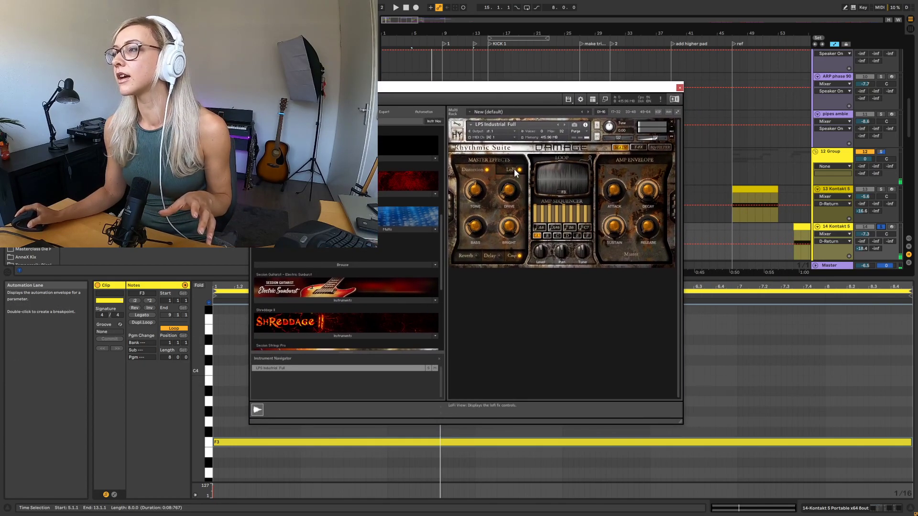
pyautogui.click(512, 170)
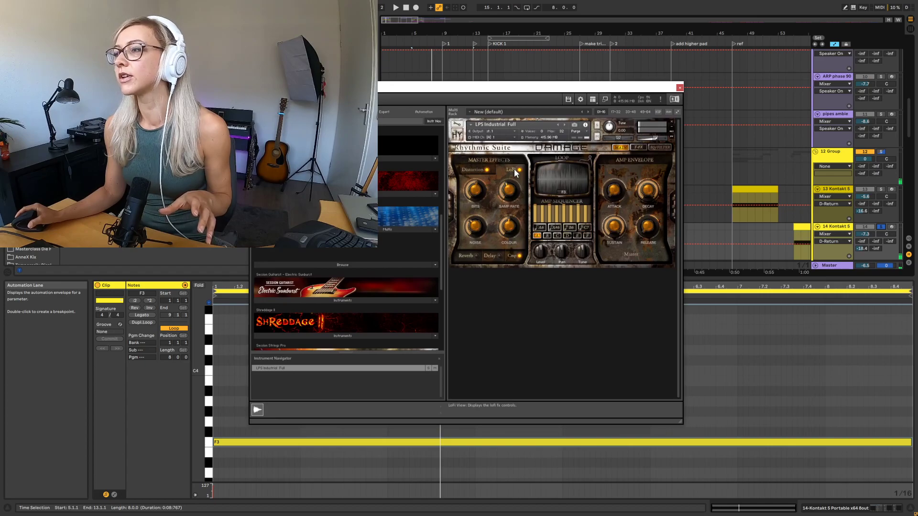
pyautogui.click(477, 170)
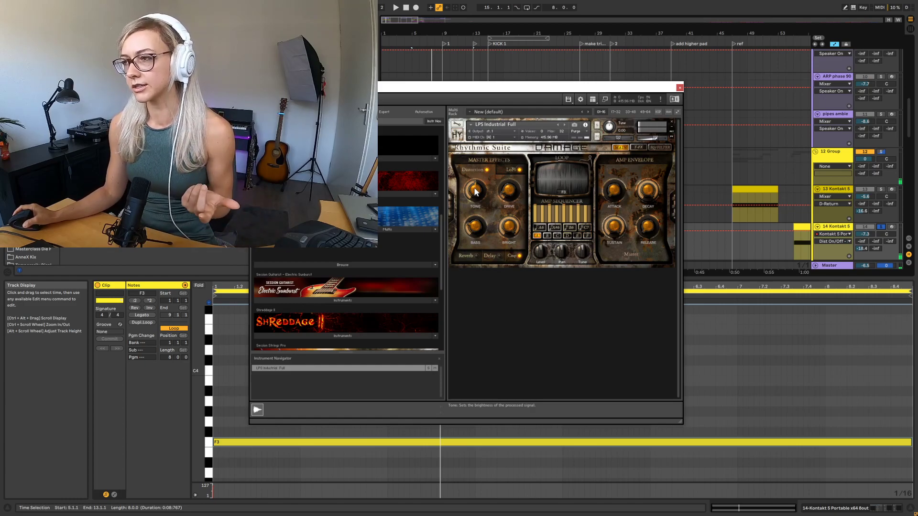
# - Lower the Distortion Tone of LPS Industrial Full and listen to the soloed passage
pyautogui.moveTo(474, 191); pyautogui.dragTo(478, 203)
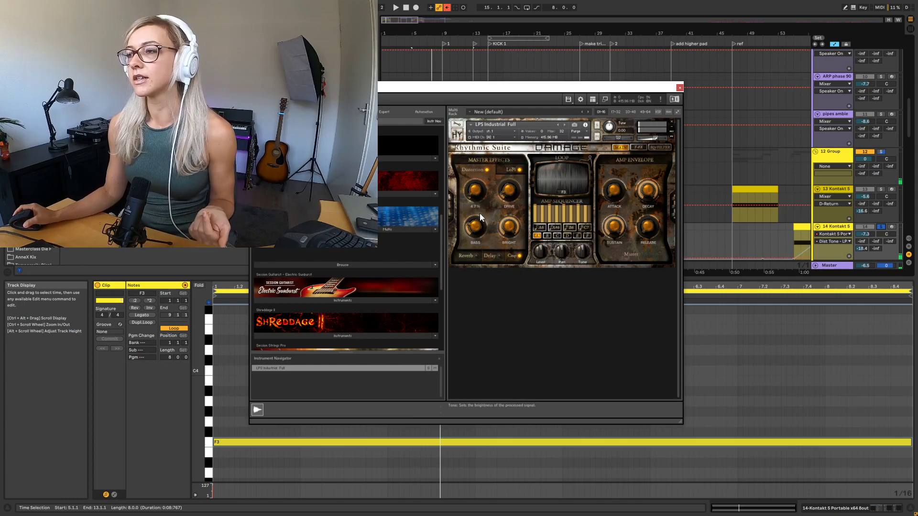
pyautogui.press('space')
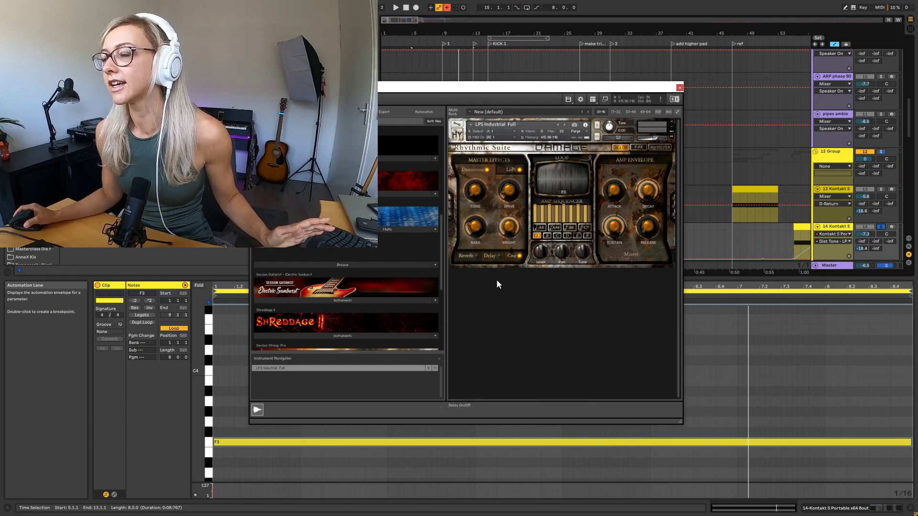
pyautogui.press('space')
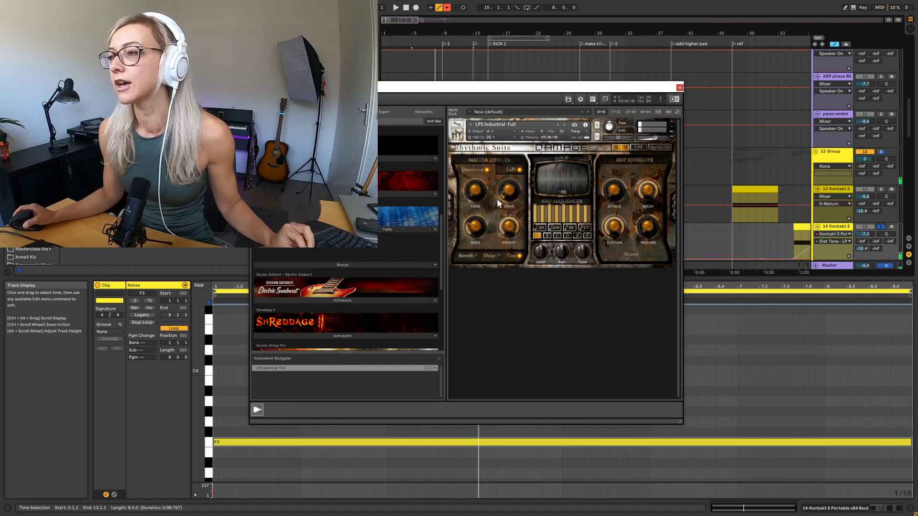
# - Turn the Distortion Drive up and down to its minimum during playback to hear its effect on the loop
pyautogui.press('space')
pyautogui.moveTo(509, 191); pyautogui.dragTo(505, 173)
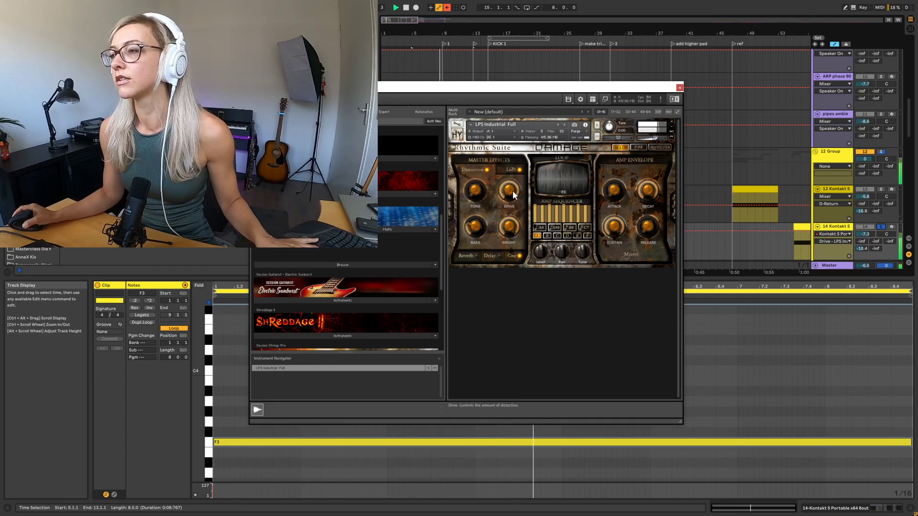
pyautogui.moveTo(512, 193); pyautogui.dragTo(524, 349)
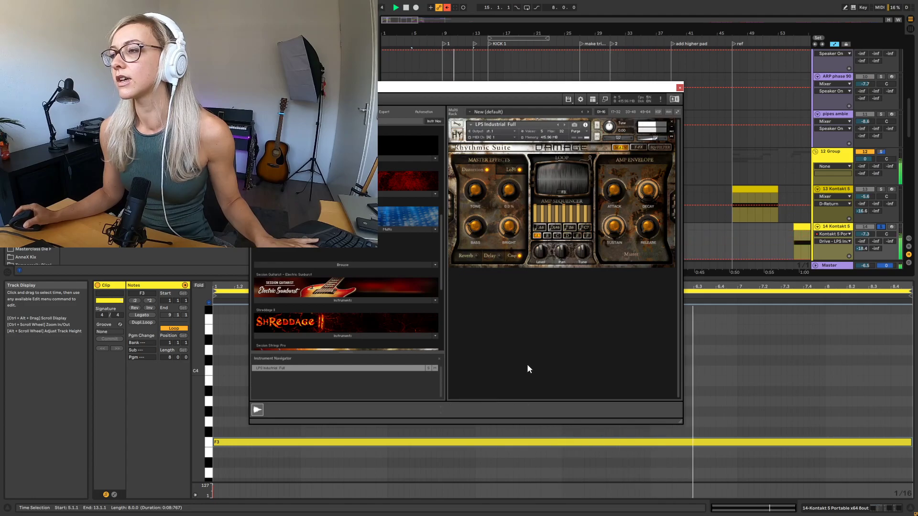
pyautogui.press('space')
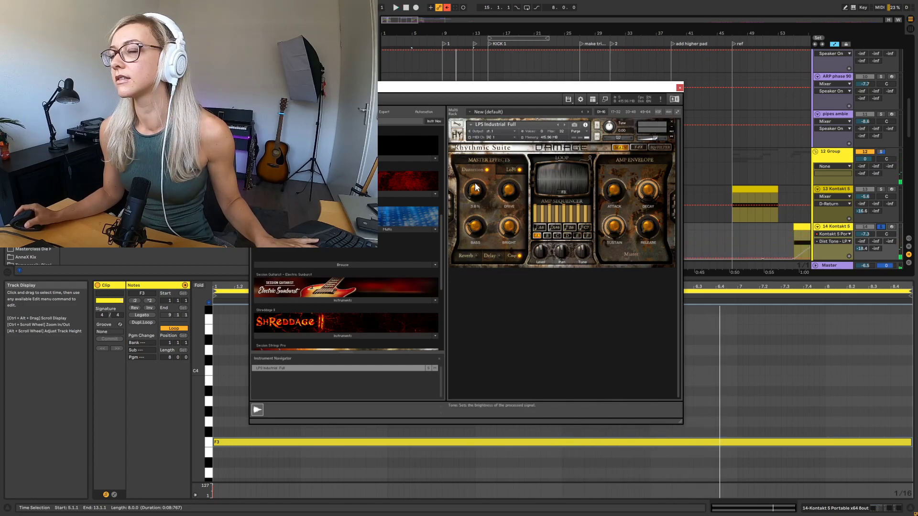
pyautogui.press('space')
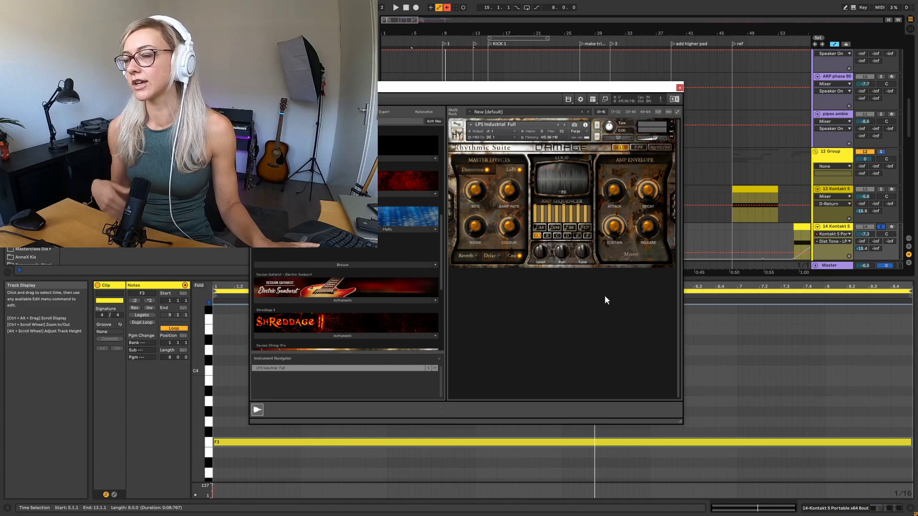
# - Move the LPS Industrial Full window slightly higher and listen to the soloed passage with its LoFi controls in view
pyautogui.moveTo(584, 88); pyautogui.dragTo(588, 76)
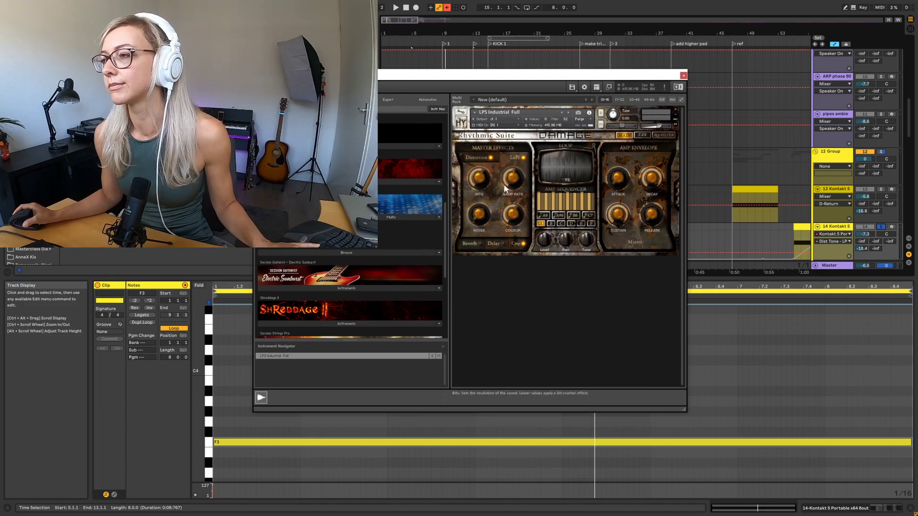
pyautogui.press('space')
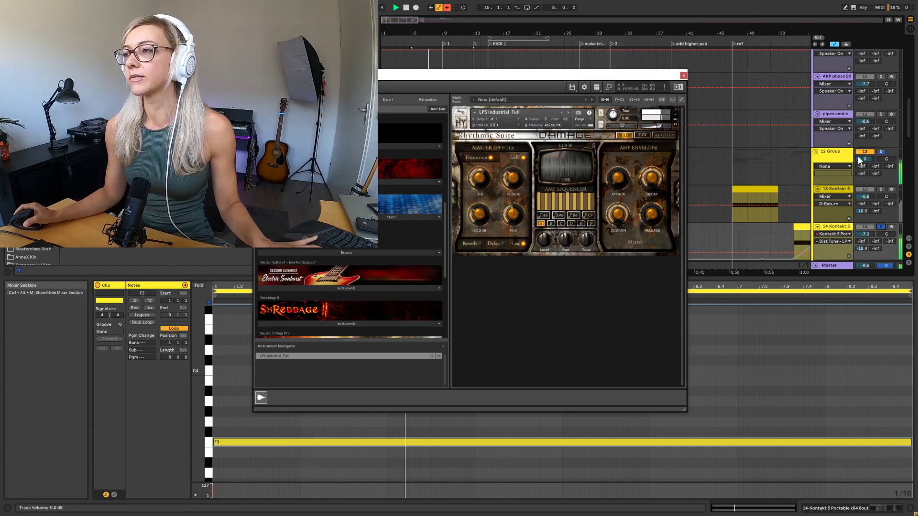
pyautogui.press('space')
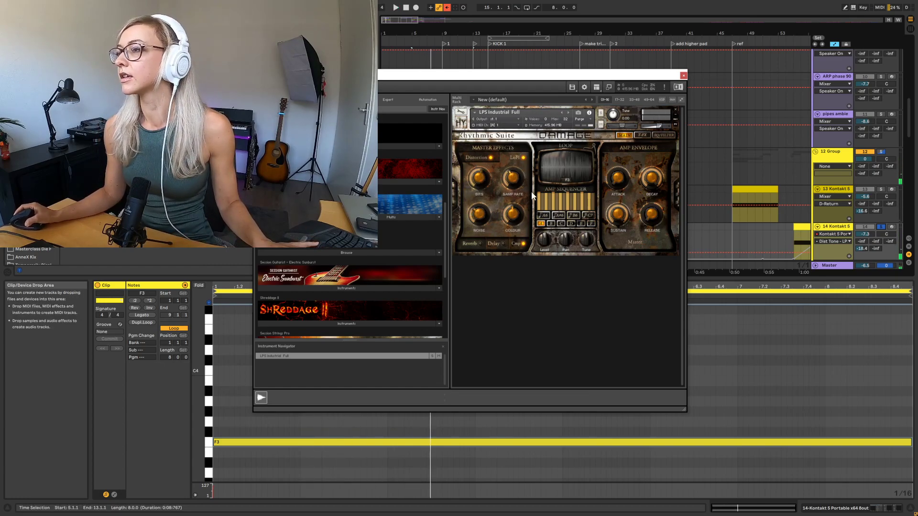
# - Adjust the LoFi Sample Rate and Bits of LPS Industrial Full and play the passage to hear their effect
pyautogui.moveTo(512, 178); pyautogui.dragTo(508, 208)
pyautogui.click(479, 179)
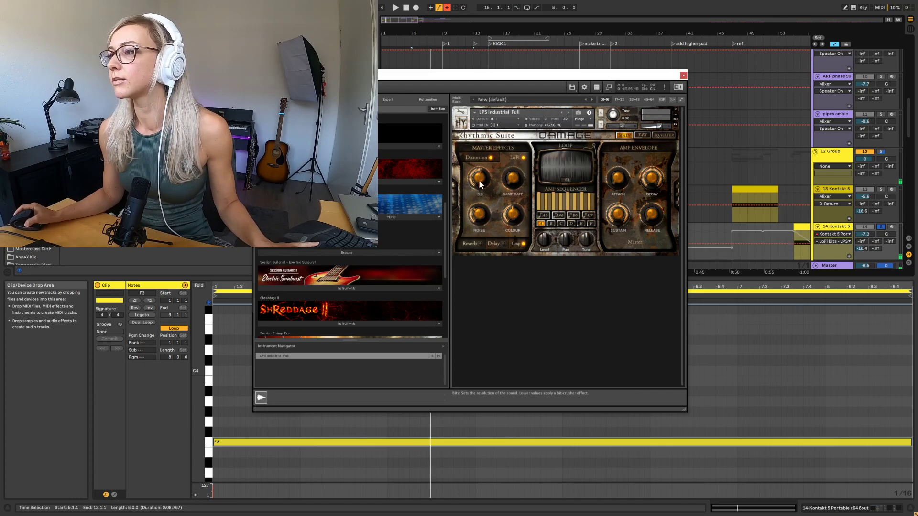
pyautogui.press('space')
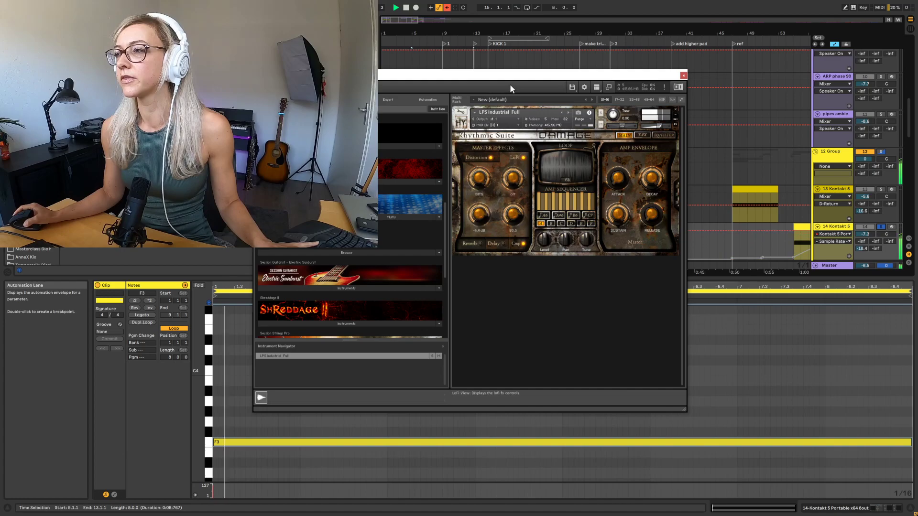
pyautogui.click(477, 442)
pyautogui.press('space')
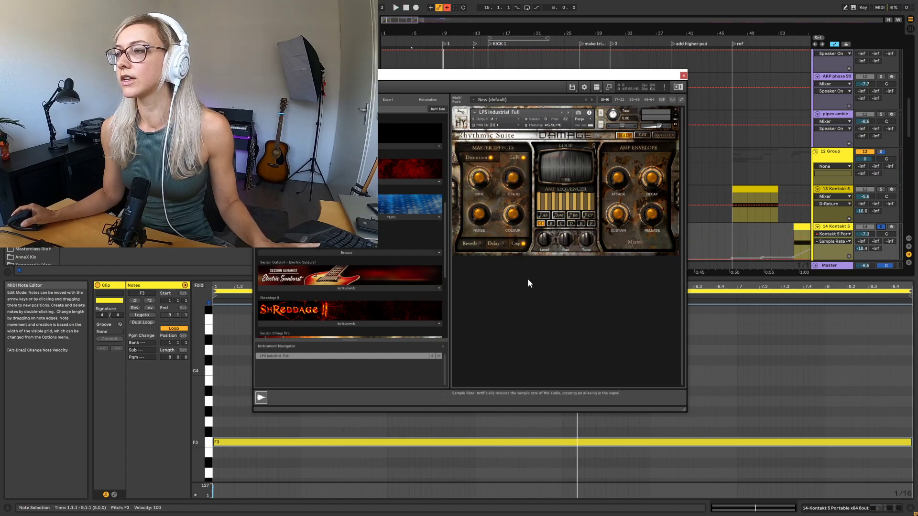
pyautogui.click(516, 177)
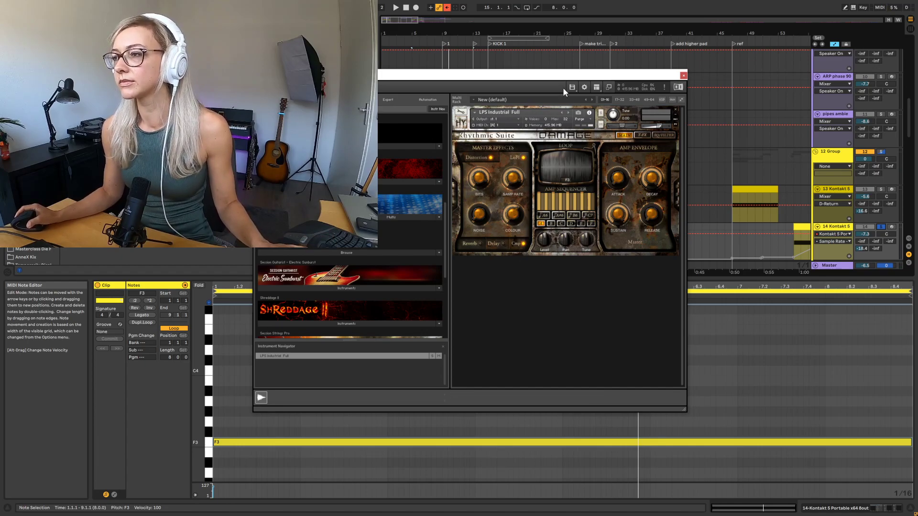
# - Move the LPS Industrial Full window clear of the arrangement and zoom in on track 14's Sample Rate automation
pyautogui.moveTo(546, 78); pyautogui.dragTo(593, 106)
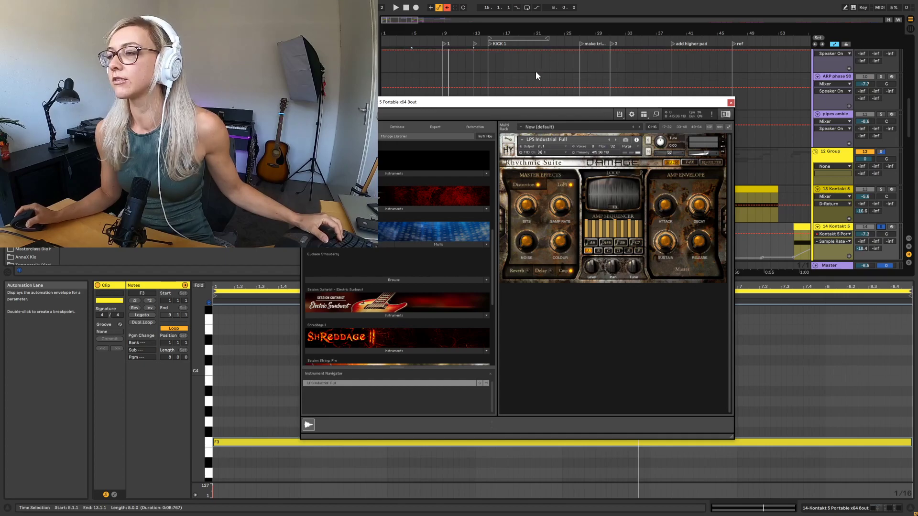
pyautogui.moveTo(688, 102); pyautogui.dragTo(331, 51)
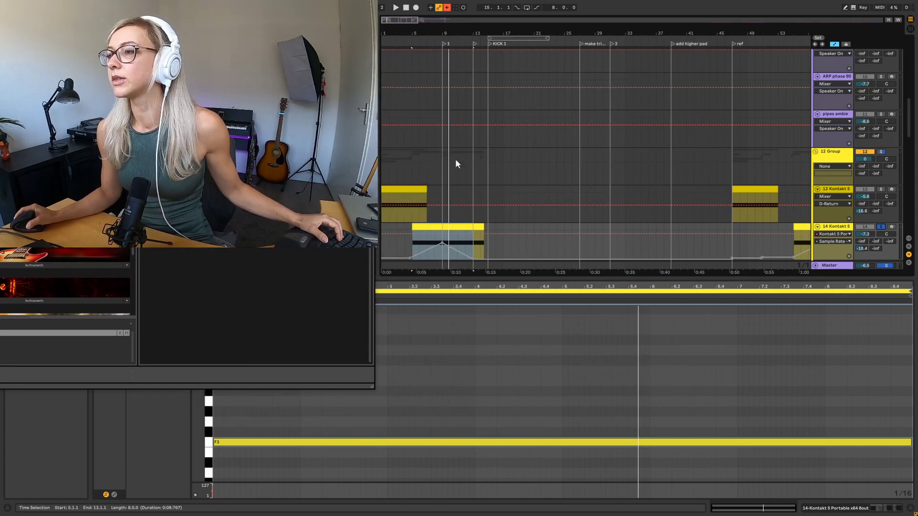
pyautogui.moveTo(379, 32); pyautogui.dragTo(406, 31)
pyautogui.moveTo(328, 243)
pyautogui.mouseDown()
pyautogui.moveTo(307, 295)
pyautogui.moveTo(283, 304)
pyautogui.mouseUp()
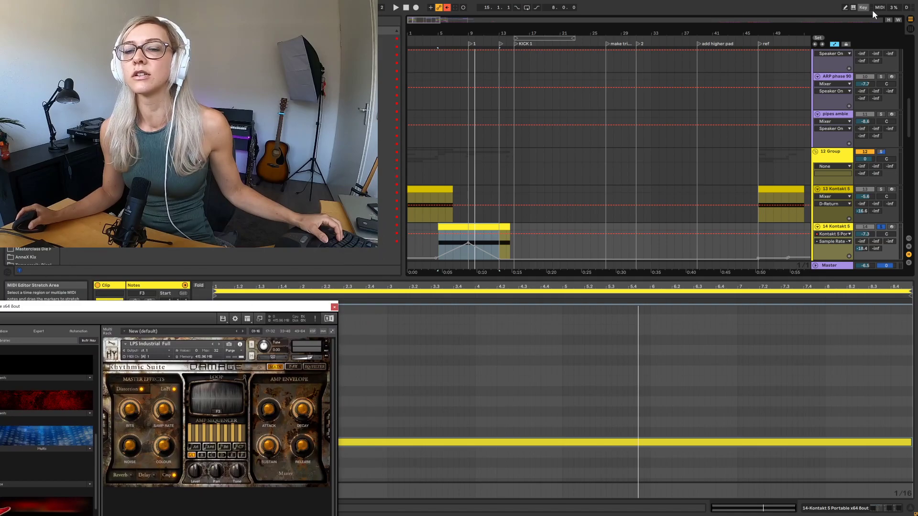
pyautogui.scroll(-4, 555, 194)
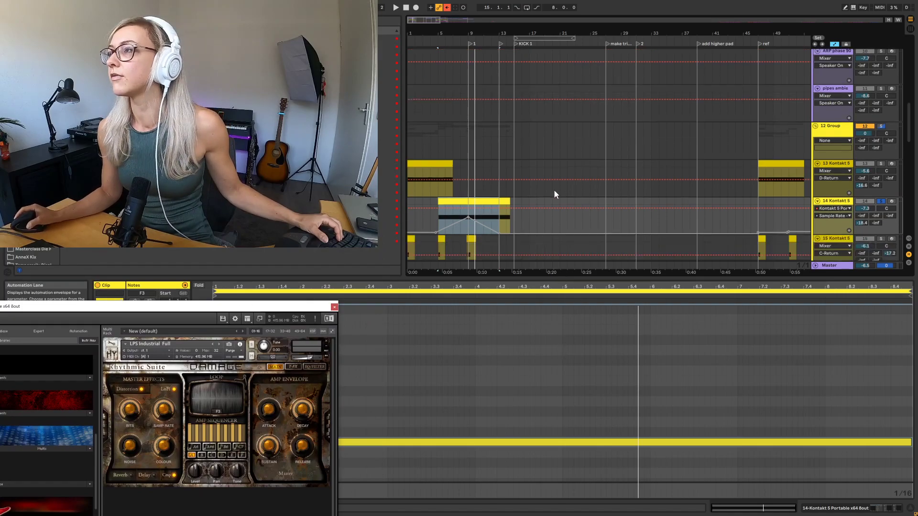
pyautogui.moveTo(469, 25); pyautogui.dragTo(512, 130)
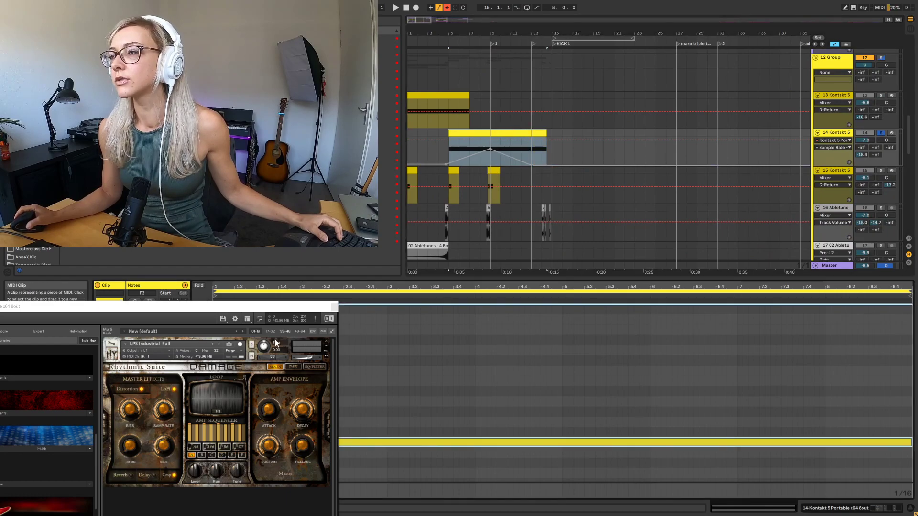
# - Show the envelopes of track 14's Kontakt clip and hide the plug-in window covering the clip view
pyautogui.moveTo(301, 306); pyautogui.dragTo(342, 4)
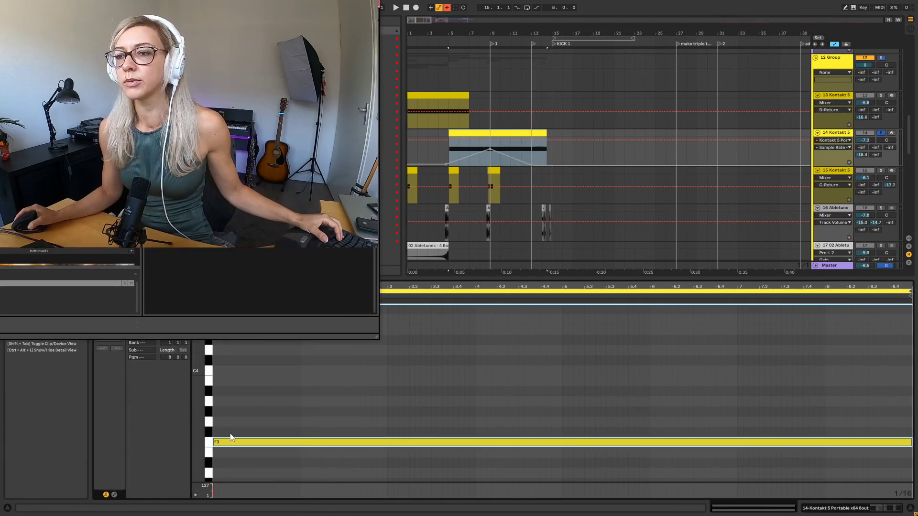
pyautogui.click(114, 495)
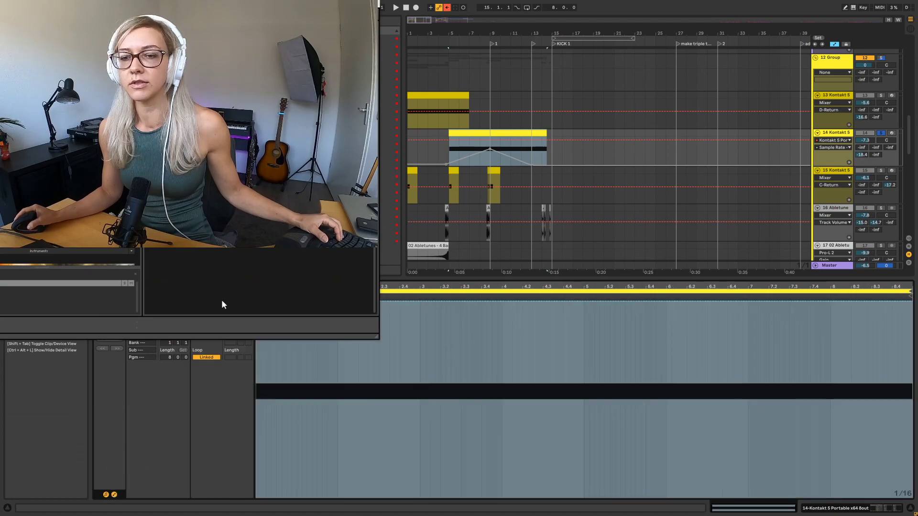
pyautogui.moveTo(334, 4); pyautogui.dragTo(55, 38)
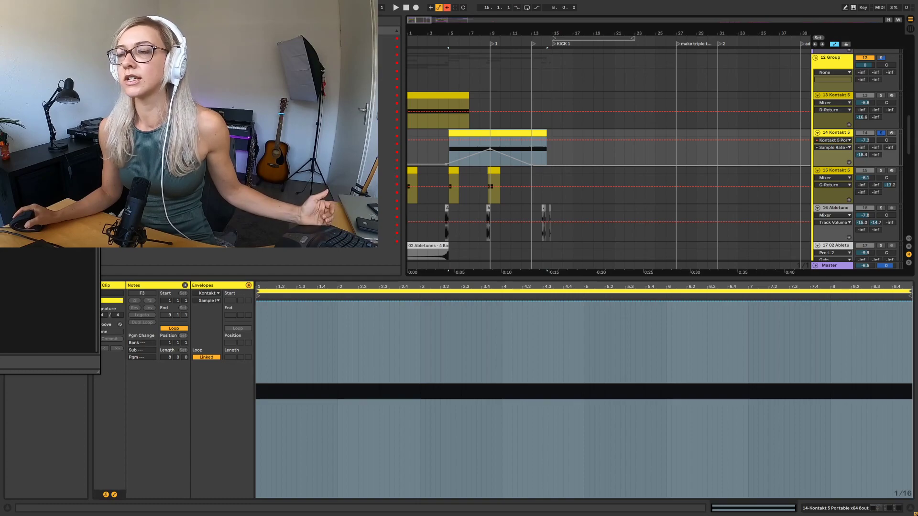
pyautogui.hotkey('ctrl', 'alt', 'p')
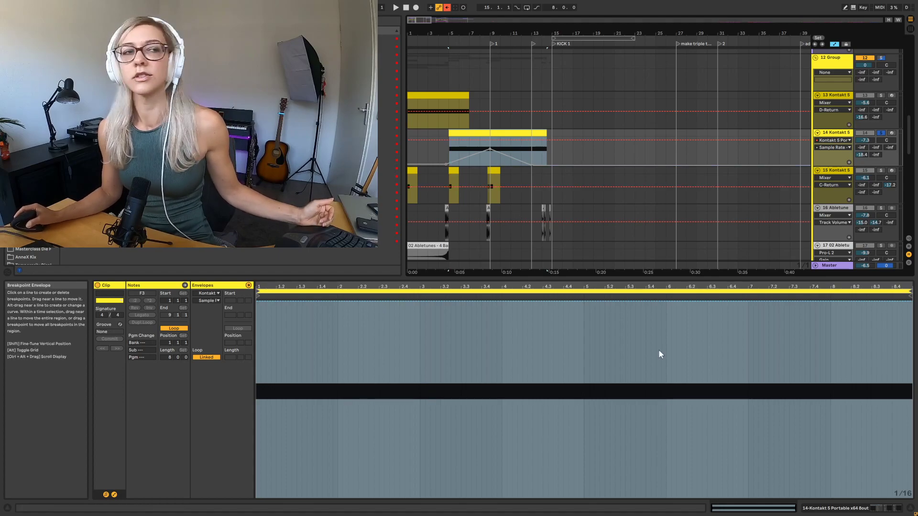
pyautogui.moveTo(671, 282); pyautogui.dragTo(670, 302)
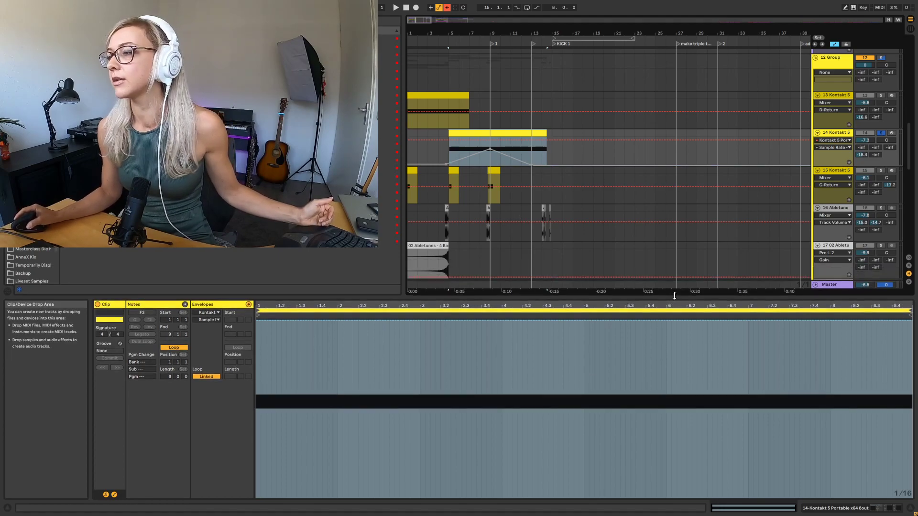
# - Re-enable the overridden automation and switch the arrangement's automation lanes to hidden
pyautogui.click(448, 7)
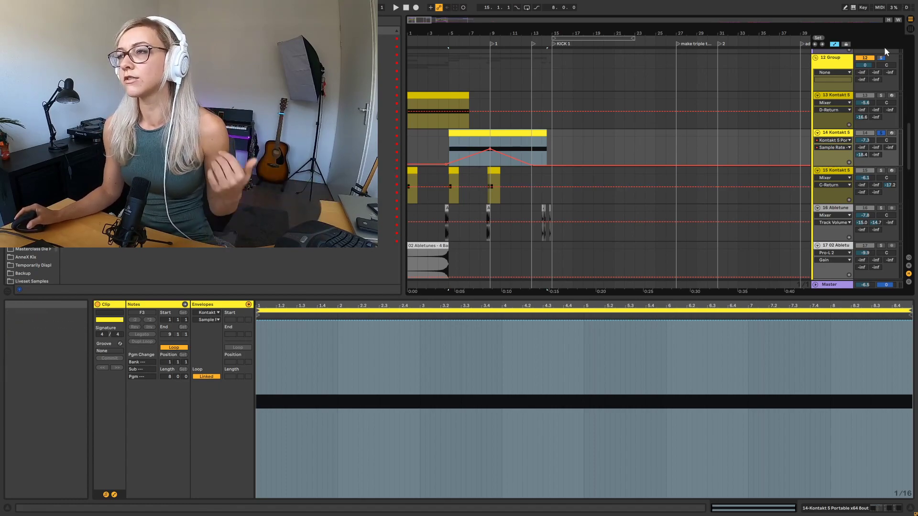
pyautogui.click(834, 44)
pyautogui.click(834, 44)
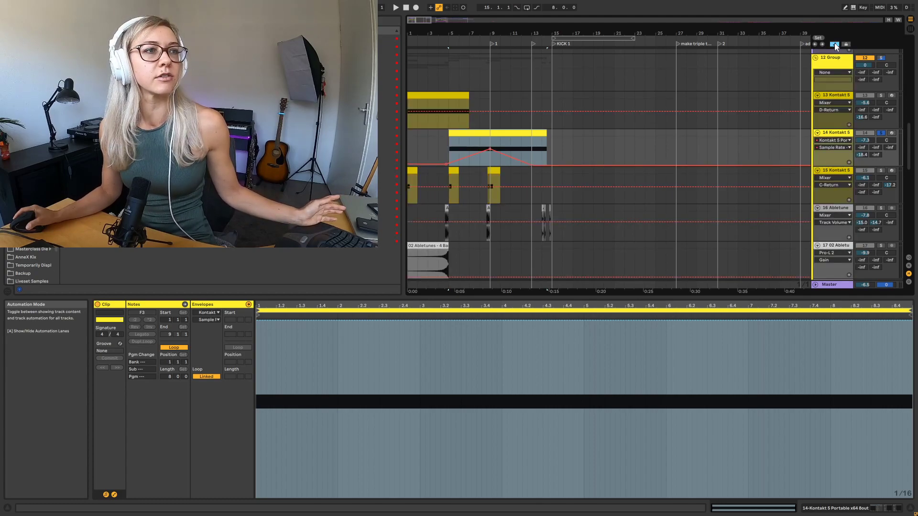
pyautogui.click(834, 44)
# - Lengthen the fade-out of the 4 Bar Riser clip on track 17 and show the automation lanes again
pyautogui.scroll(2, 529, 188)
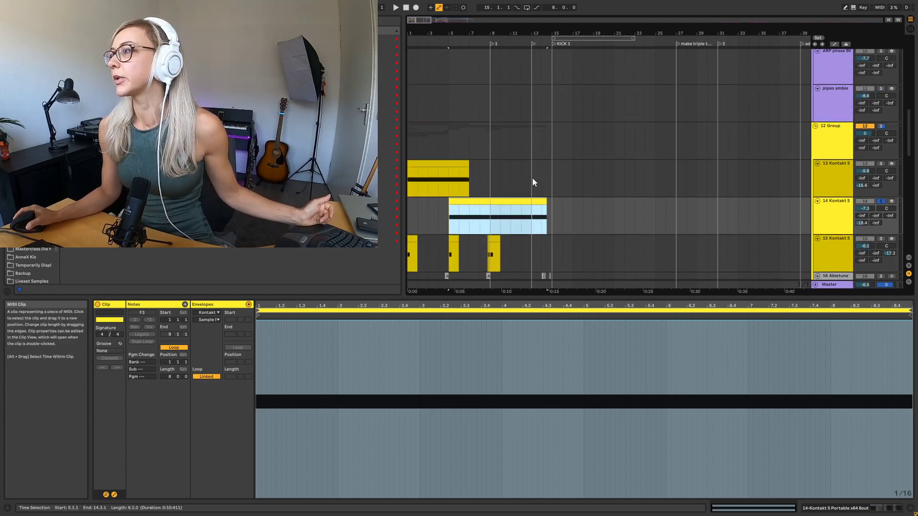
pyautogui.scroll(-4, 532, 176)
pyautogui.click(430, 207)
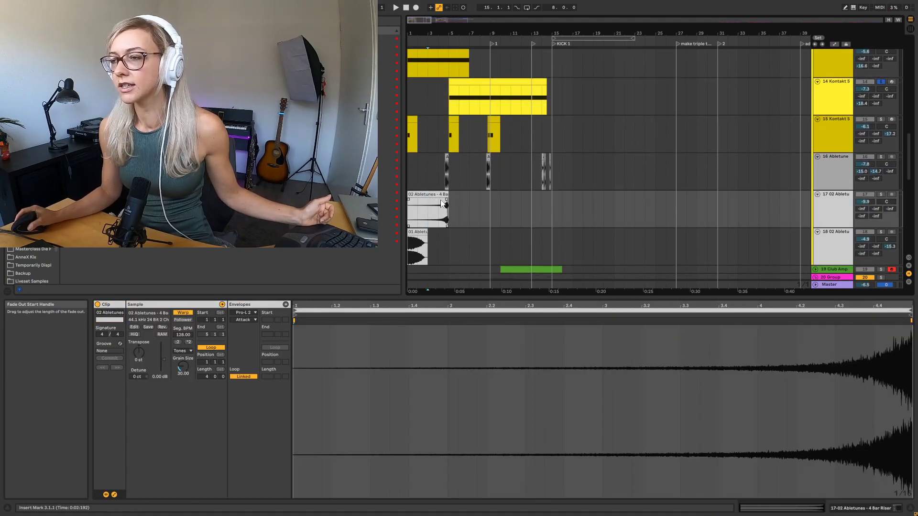
pyautogui.moveTo(452, 199); pyautogui.dragTo(430, 199)
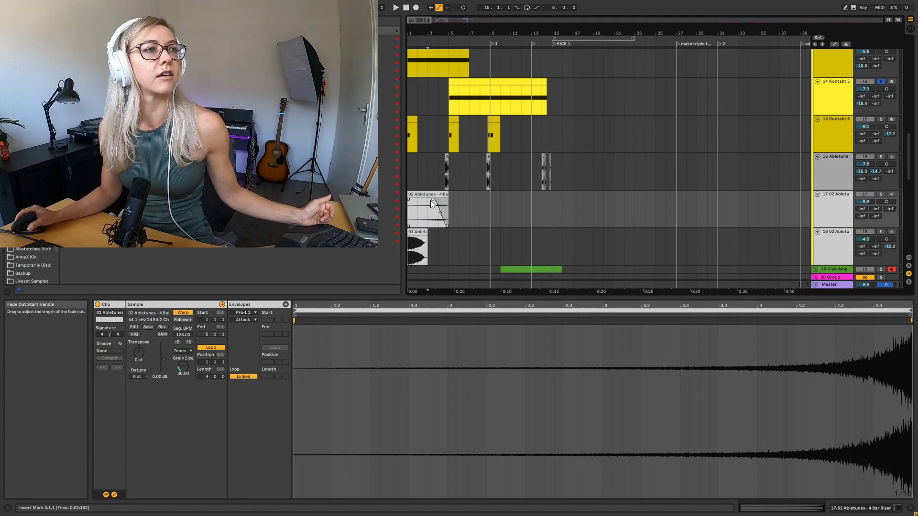
pyautogui.click(832, 45)
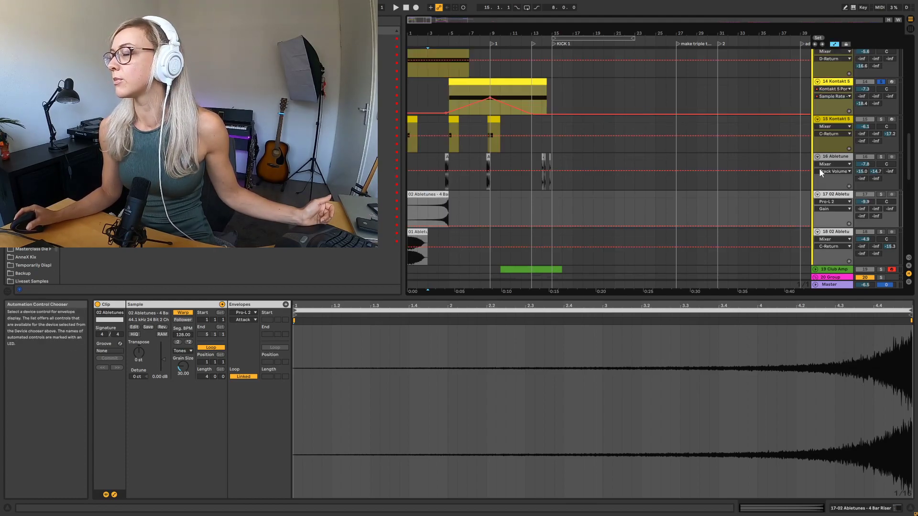
# - Show track 14's device chain and bring back the LPS Industrial Full window, placed below the arrangement's intro passage
pyautogui.moveTo(563, 28); pyautogui.dragTo(567, 43)
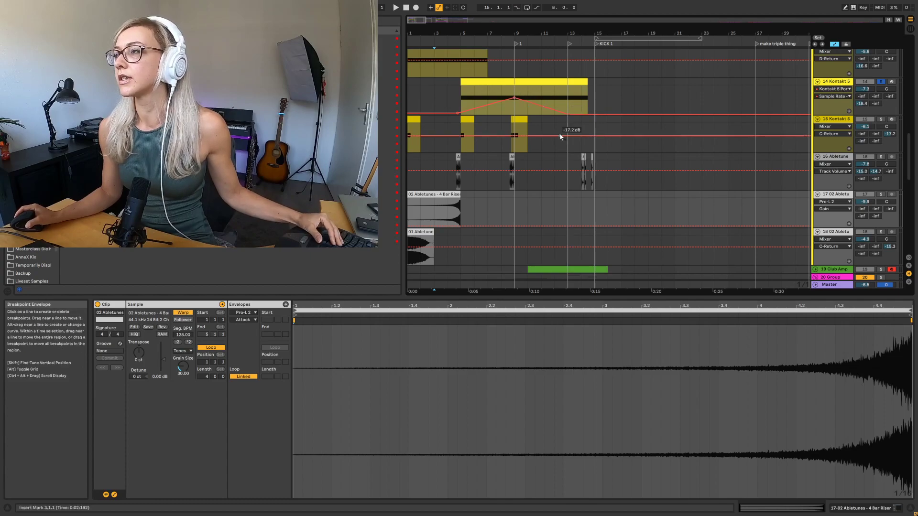
pyautogui.scroll(1, 560, 138)
pyautogui.scroll(3, 560, 134)
pyautogui.scroll(-2, 560, 143)
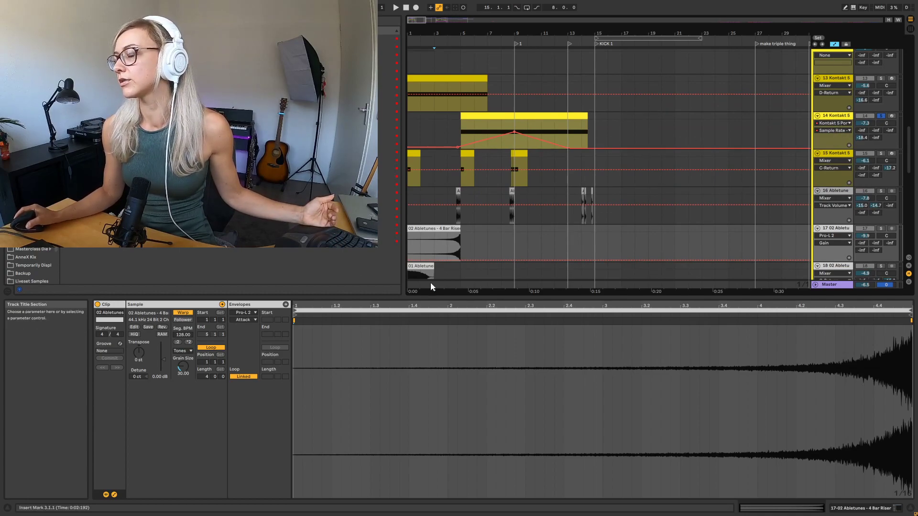
pyautogui.click(838, 120)
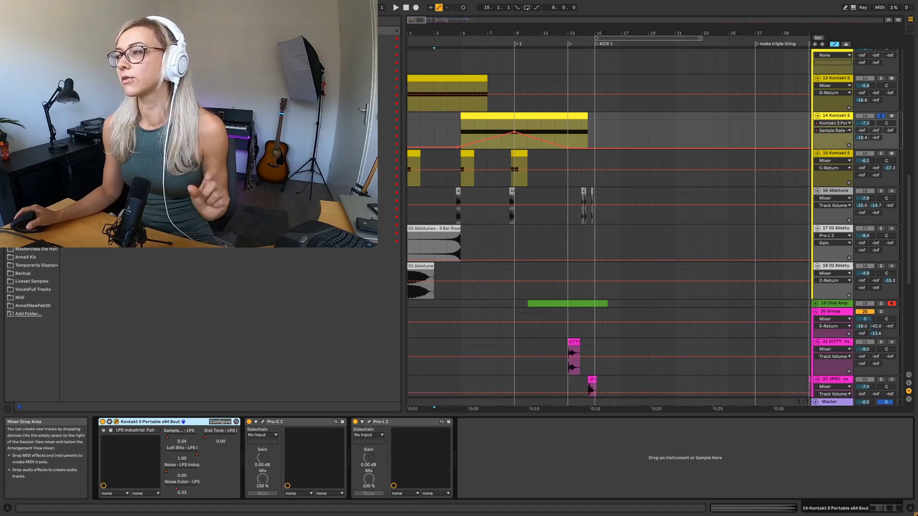
pyautogui.hotkey('ctrl', 'alt', 'p')
pyautogui.moveTo(159, 148); pyautogui.dragTo(15, 292)
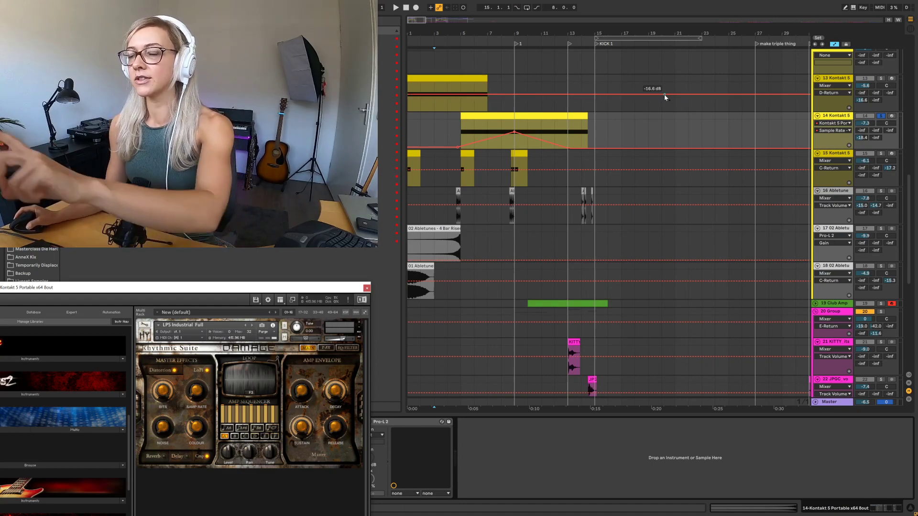
pyautogui.click(568, 29)
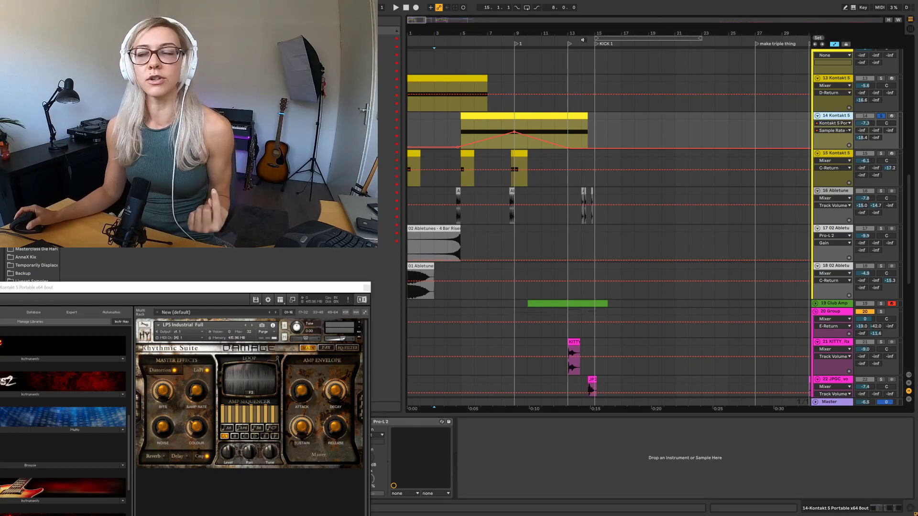
# - Set track 14's automation lane to the Kontakt 5 device and its Sample Rate - LPS parameter
pyautogui.click(832, 124)
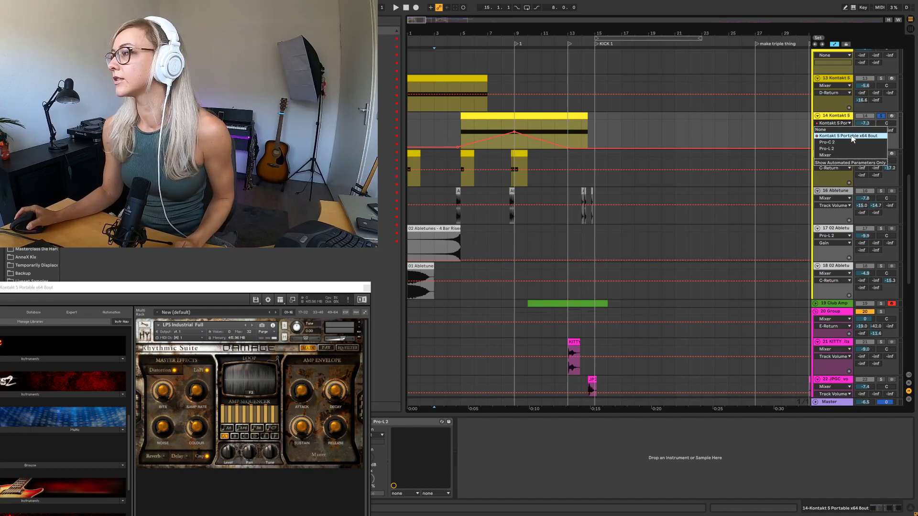
pyautogui.click(851, 136)
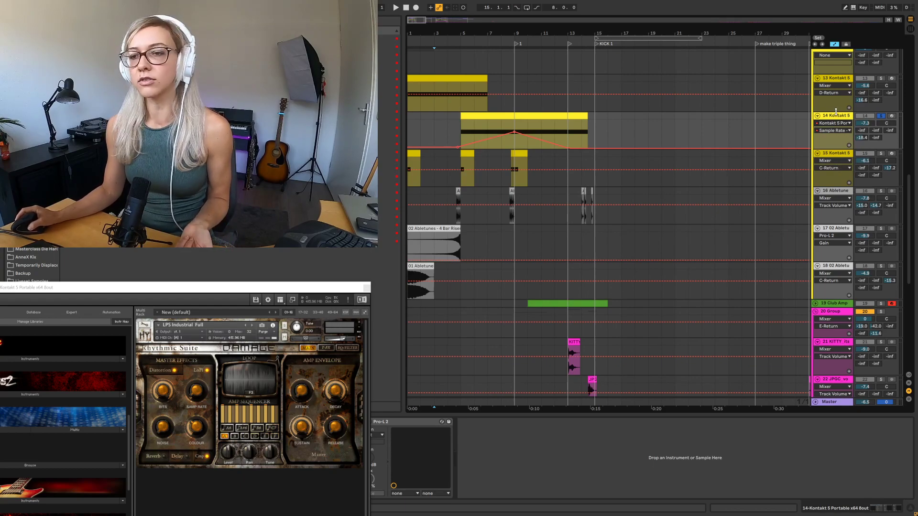
pyautogui.click(831, 132)
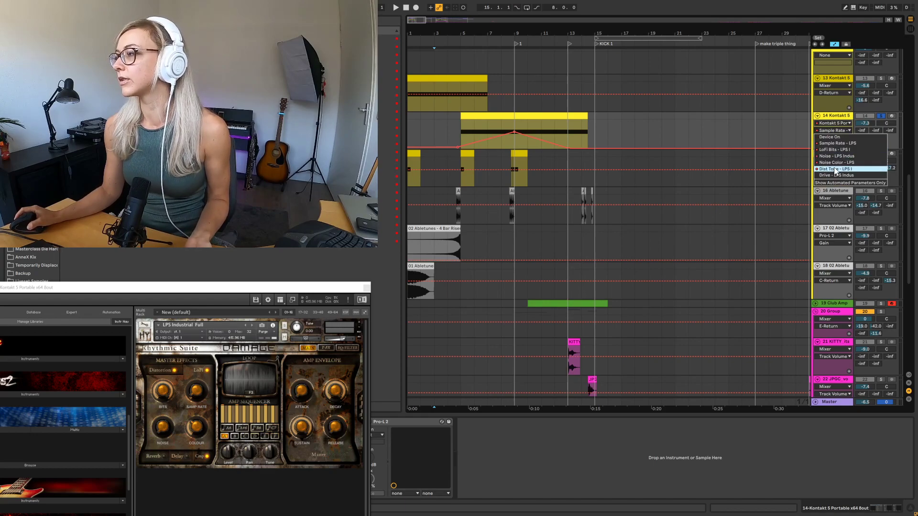
pyautogui.click(850, 143)
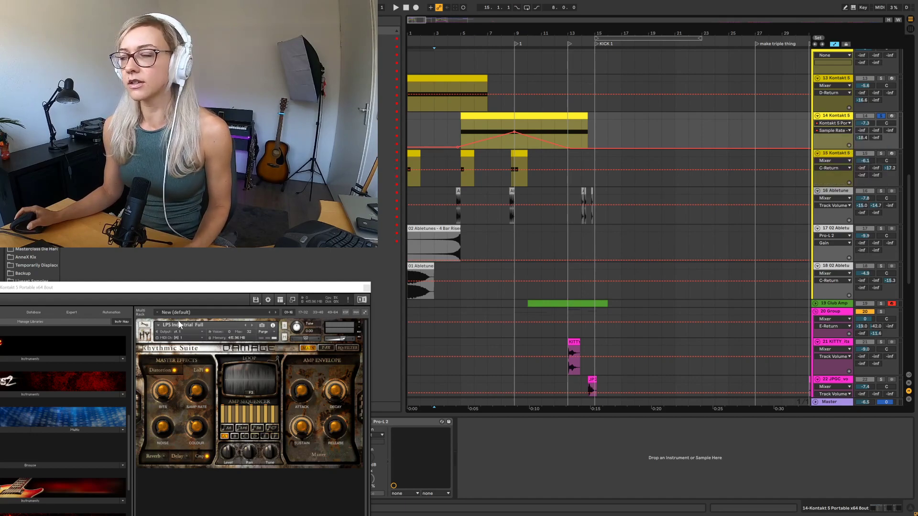
# - Switch LoFi off and raise the Distortion Tone of LPS Industrial Full while playing the passage from the start of track 14's clip
pyautogui.click(172, 370)
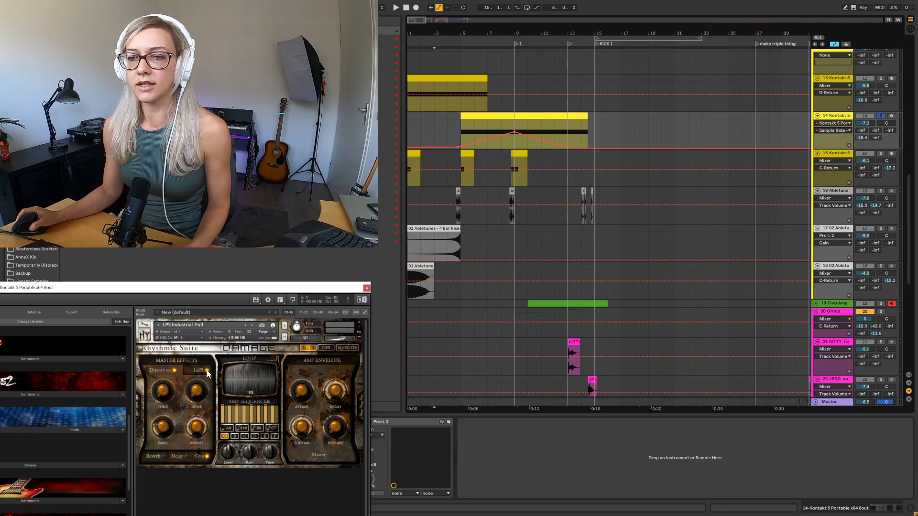
pyautogui.press('space')
pyautogui.click(459, 133)
pyautogui.moveTo(166, 400); pyautogui.dragTo(167, 368)
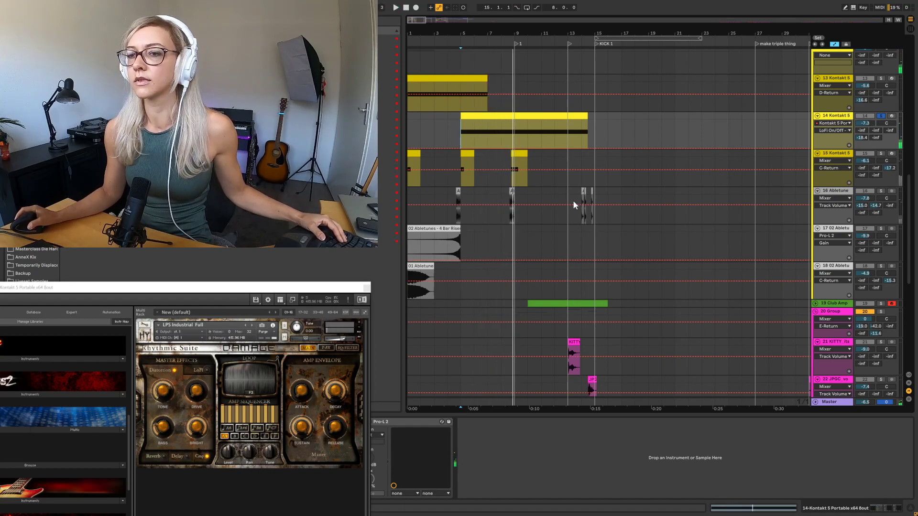
# - Show the Dist Tone automation in track 14's lane and play the passage from the clip's start
pyautogui.click(832, 130)
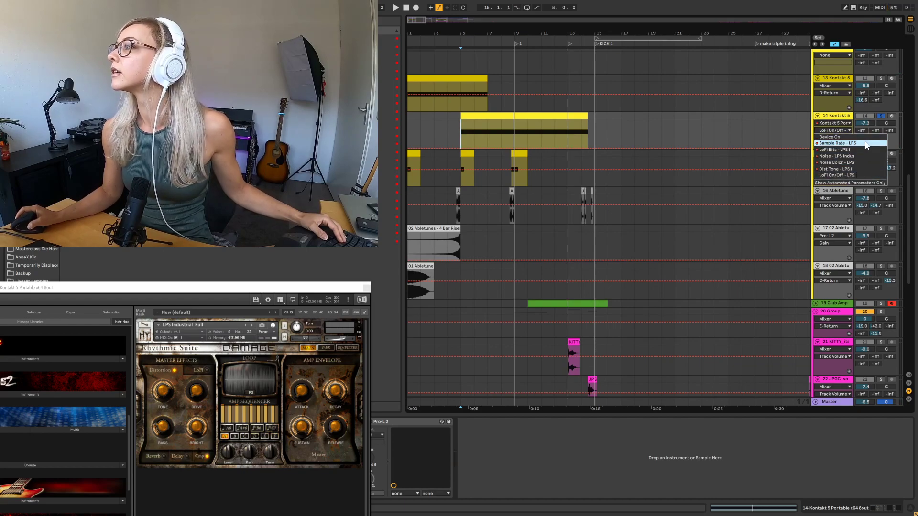
pyautogui.click(856, 169)
pyautogui.press('space')
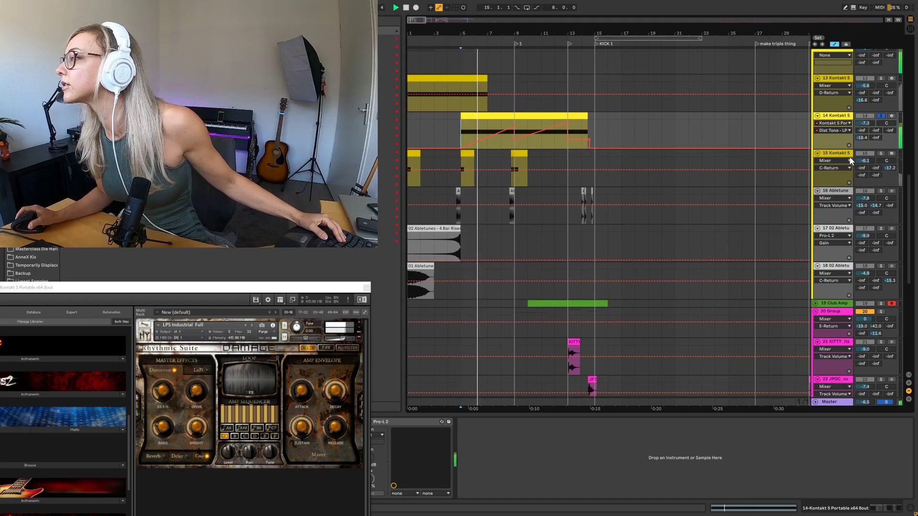
pyautogui.press('space')
# - Show track 14's LoFi Bits automation, and switch Distortion off and on again in LPS Industrial Full
pyautogui.click(844, 130)
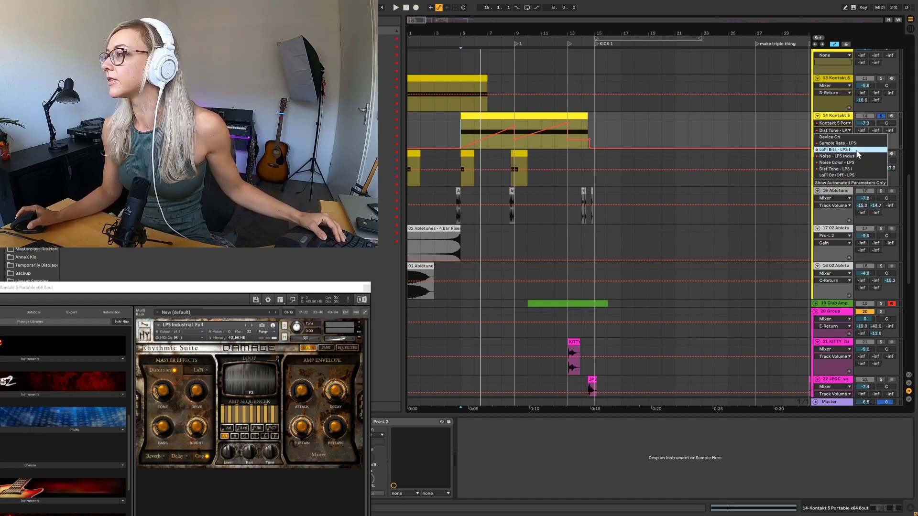
pyautogui.click(847, 150)
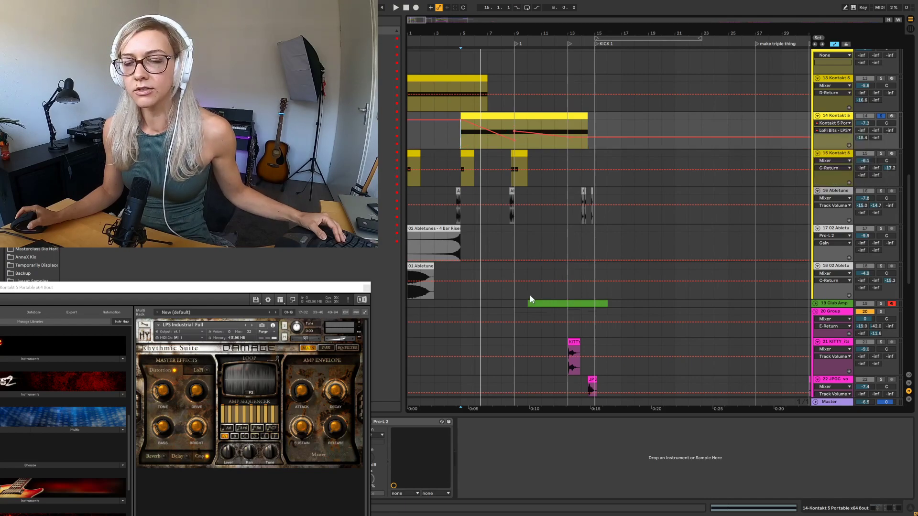
pyautogui.click(173, 372)
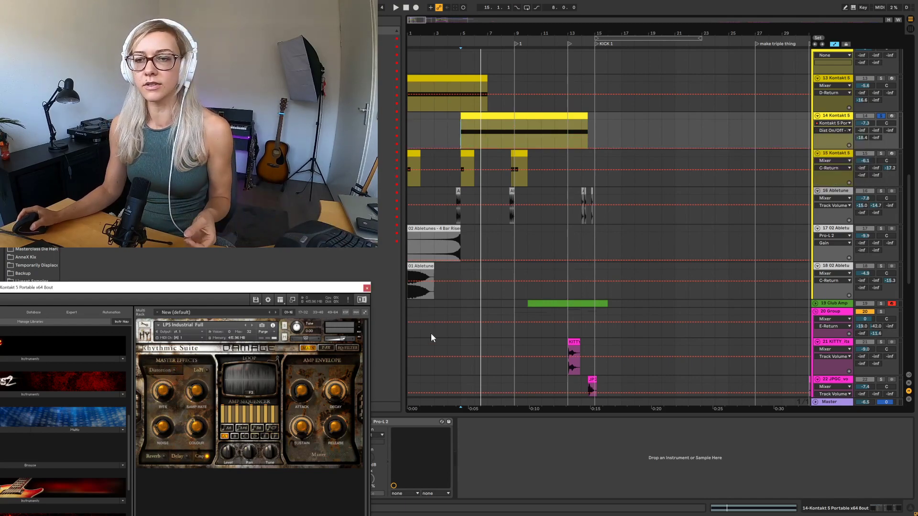
pyautogui.click(173, 371)
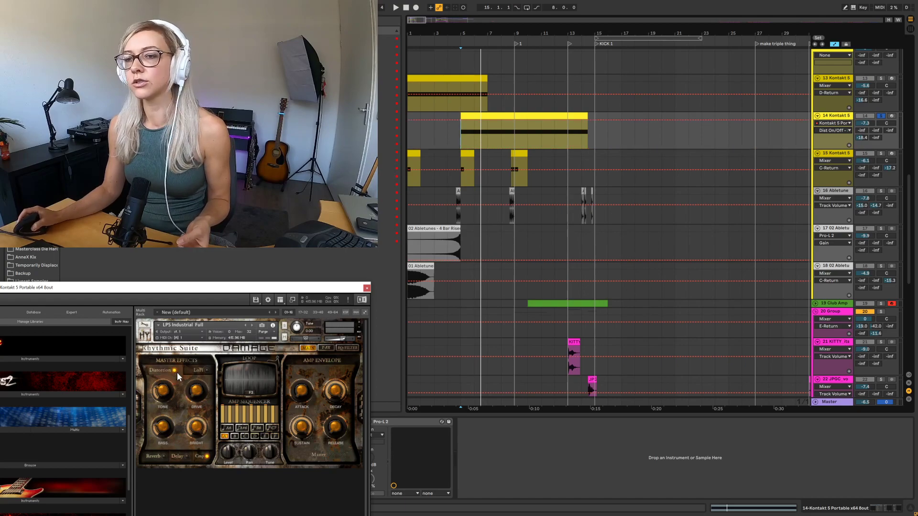
# - Set track 14's automation lane back to Dist Tone and play the passage from bar 5
pyautogui.click(840, 120)
pyautogui.click(840, 130)
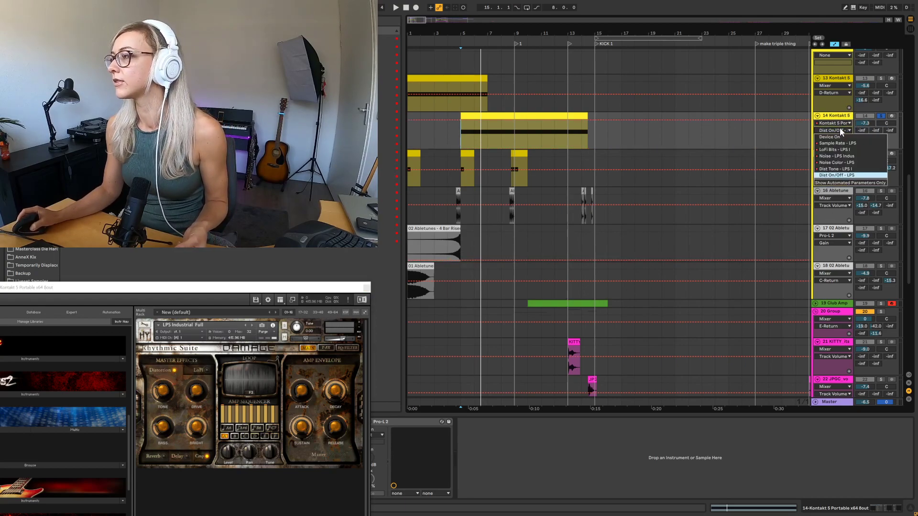
pyautogui.click(837, 173)
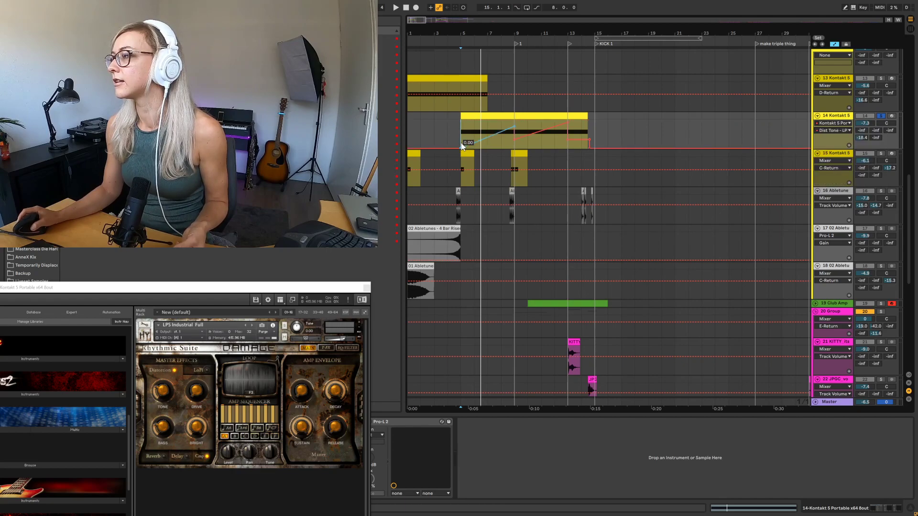
pyautogui.press('space')
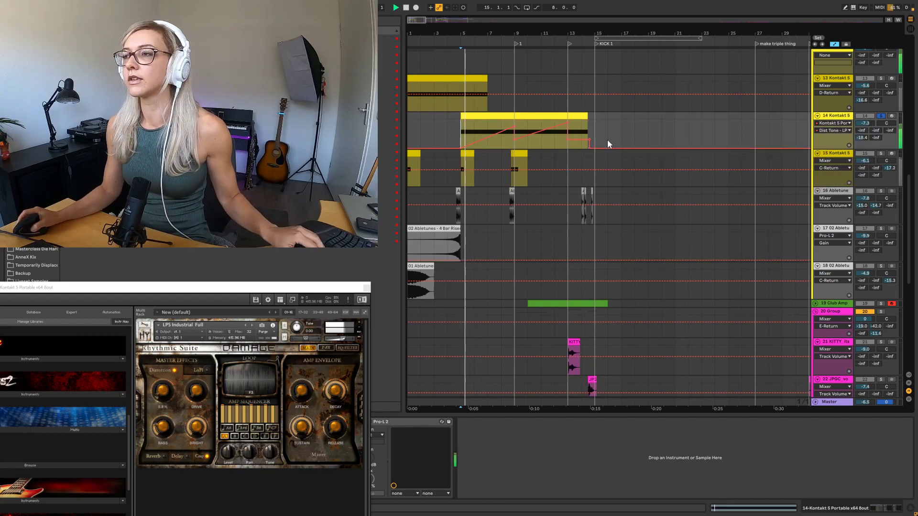
pyautogui.moveTo(160, 404)
pyautogui.mouseDown()
pyautogui.moveTo(160, 393)
pyautogui.moveTo(175, 404)
pyautogui.moveTo(170, 400)
pyautogui.mouseUp()
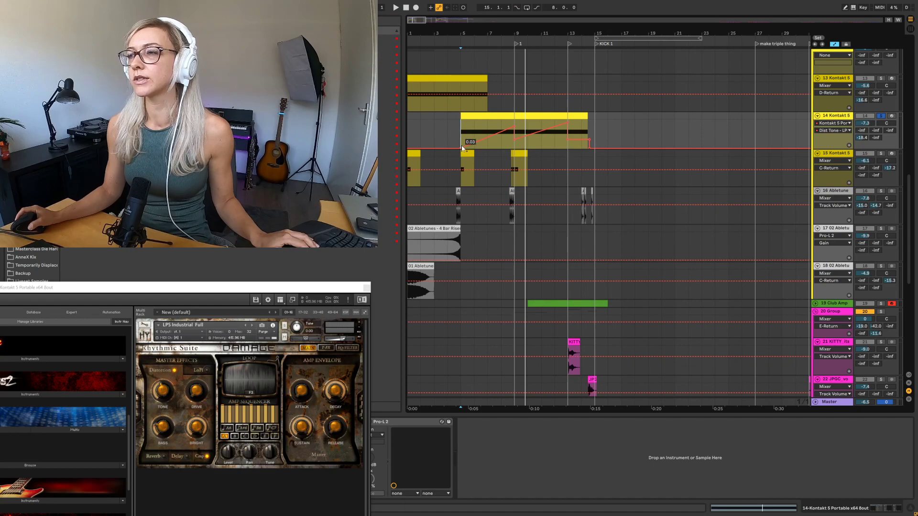
# - Play the rising Dist Tone ramps of track 14's clip again, continuing past bar 13
pyautogui.moveTo(487, 32); pyautogui.dragTo(495, 95)
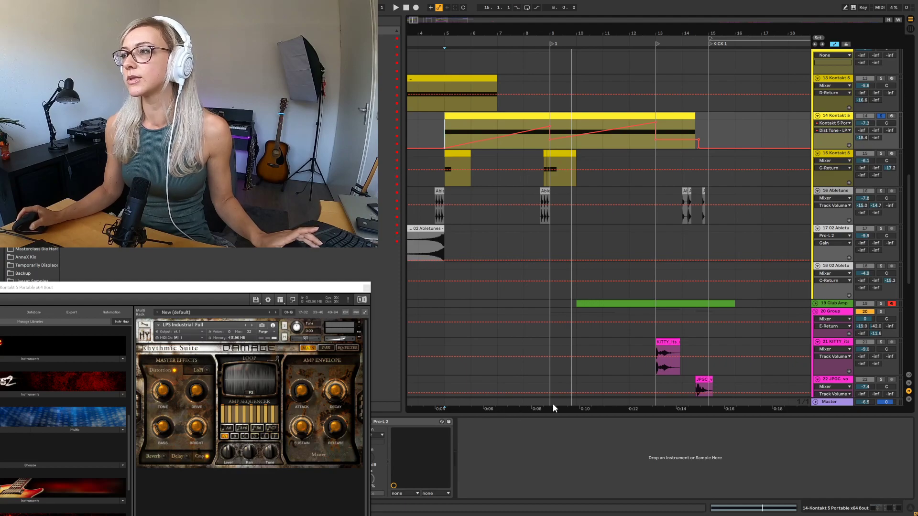
pyautogui.press('space')
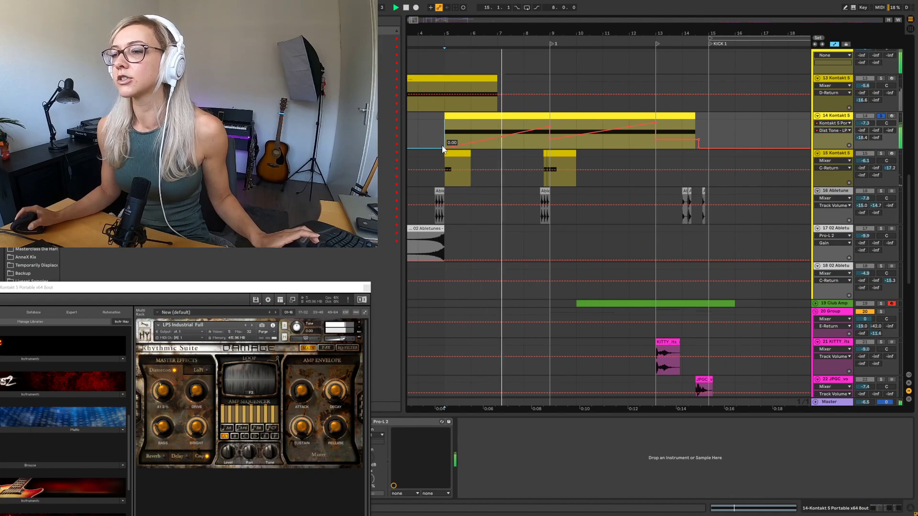
pyautogui.press('space')
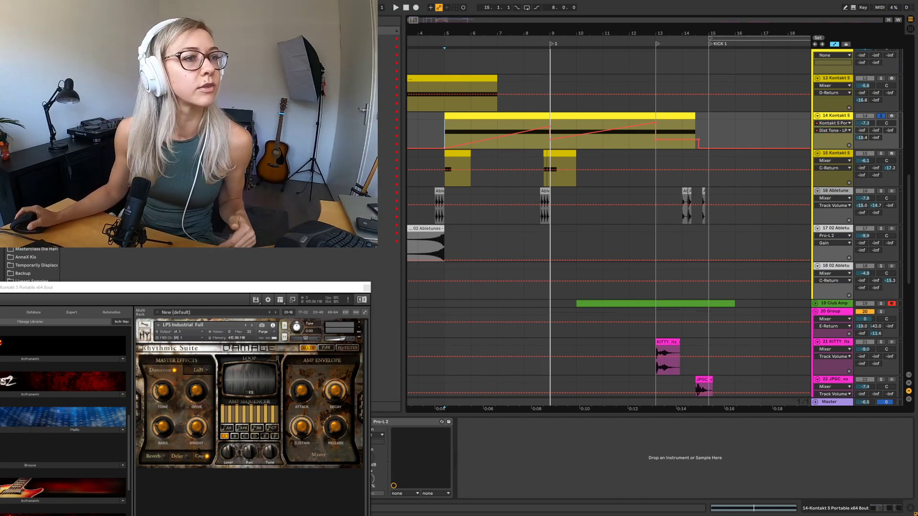
pyautogui.press('space')
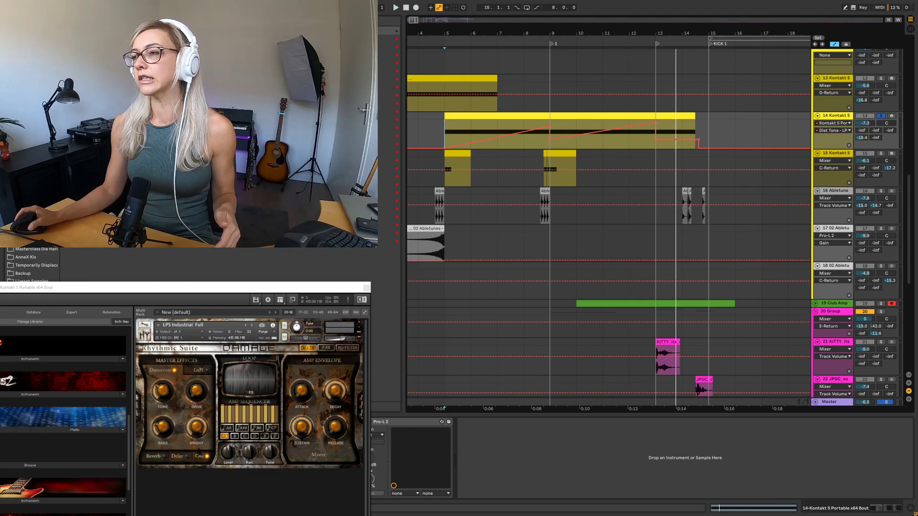
# - Turn the Distortion Tone of LPS Industrial Full by hand to override its automation
pyautogui.moveTo(170, 389); pyautogui.dragTo(171, 407)
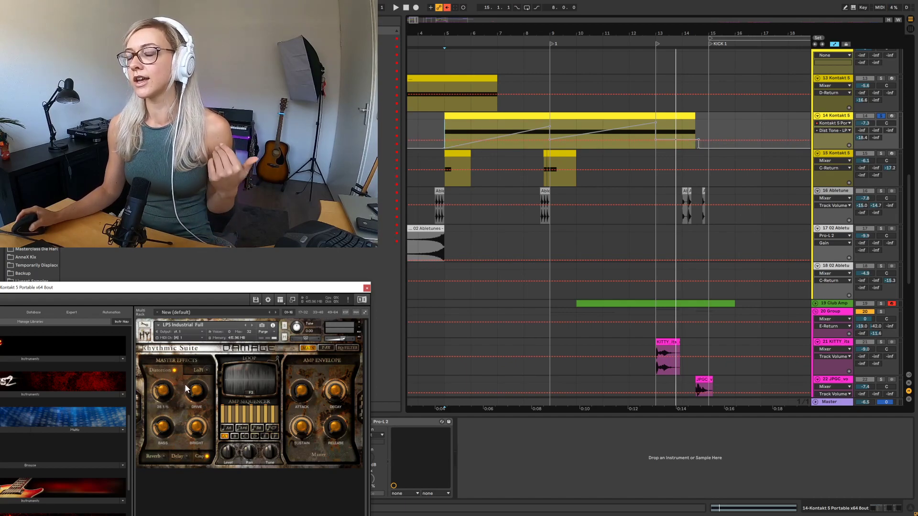
pyautogui.moveTo(162, 391); pyautogui.dragTo(162, 385)
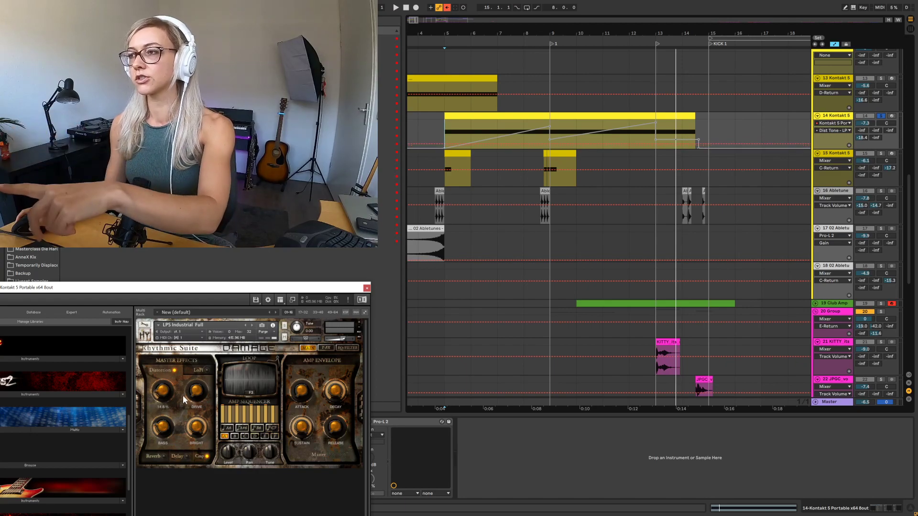
# - Record hand-turned Distortion Tone movements as automation from the start of track 14's clip to about bar 13
pyautogui.click(443, 140)
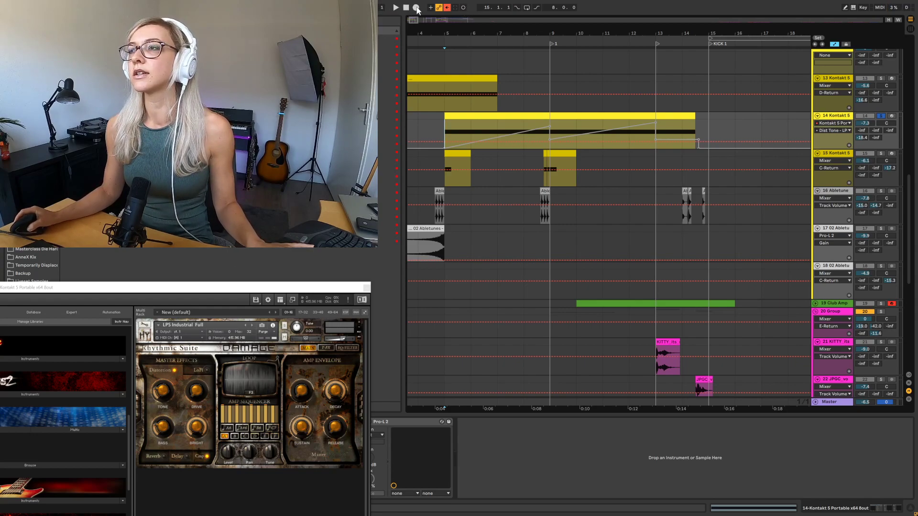
pyautogui.press('space')
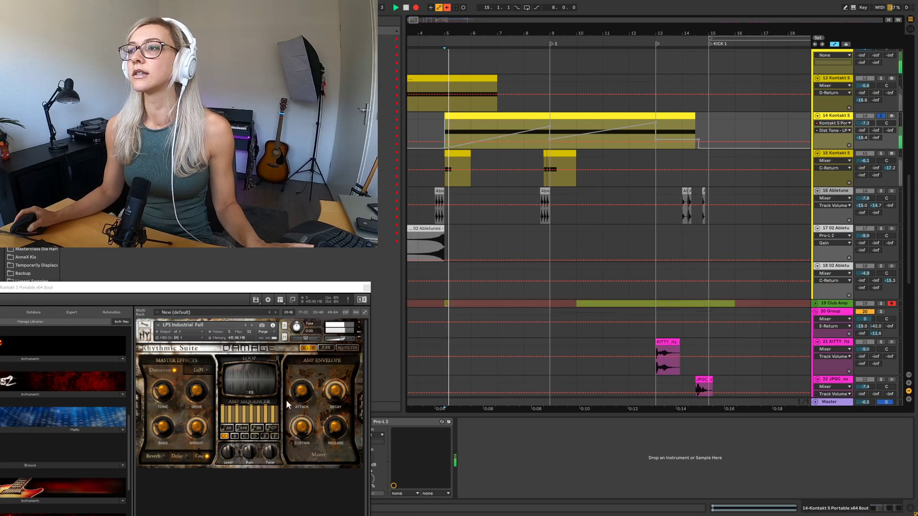
pyautogui.click(161, 389)
pyautogui.moveTo(162, 390); pyautogui.dragTo(171, 366)
pyautogui.press('space')
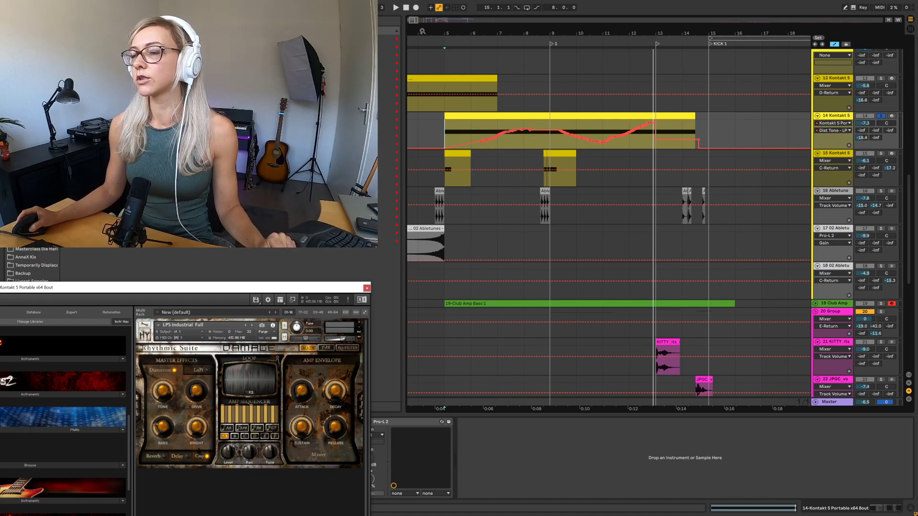
# - Record a new Distortion Tone automation pass over the same bars, with peaks near bars 7 and 11
pyautogui.click(416, 8)
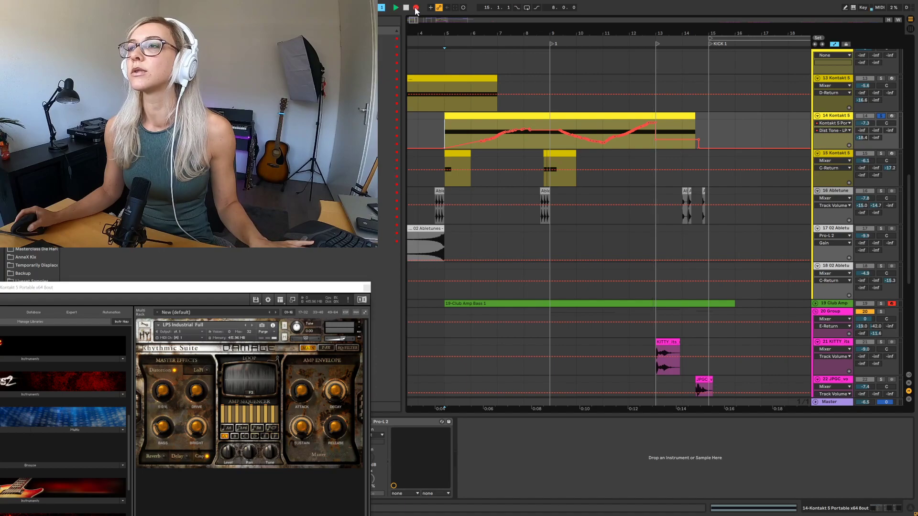
pyautogui.click(160, 393)
pyautogui.moveTo(155, 366); pyautogui.dragTo(197, 393)
pyautogui.press('space')
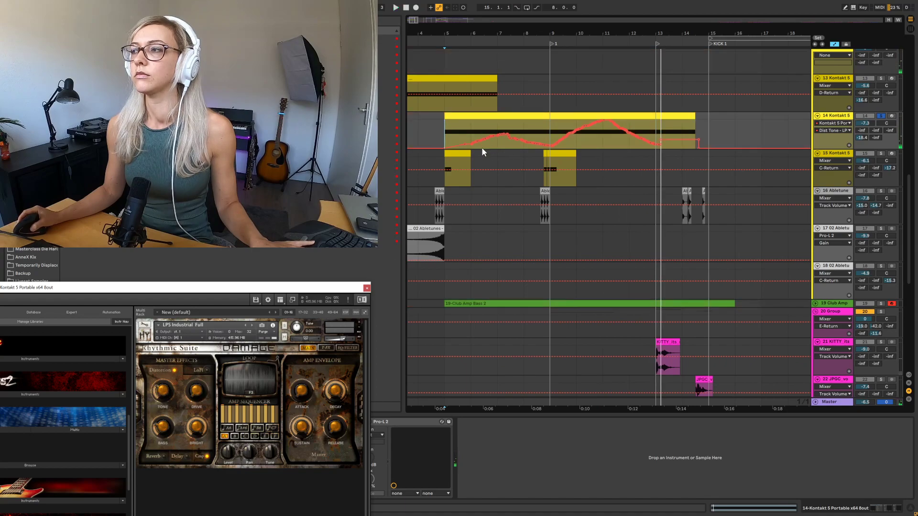
# - Thin out the recorded Dist Tone breakpoints into smooth ramps peaking near bars 7 and 11, and override them with the Tone knob
pyautogui.moveTo(487, 146); pyautogui.dragTo(449, 150)
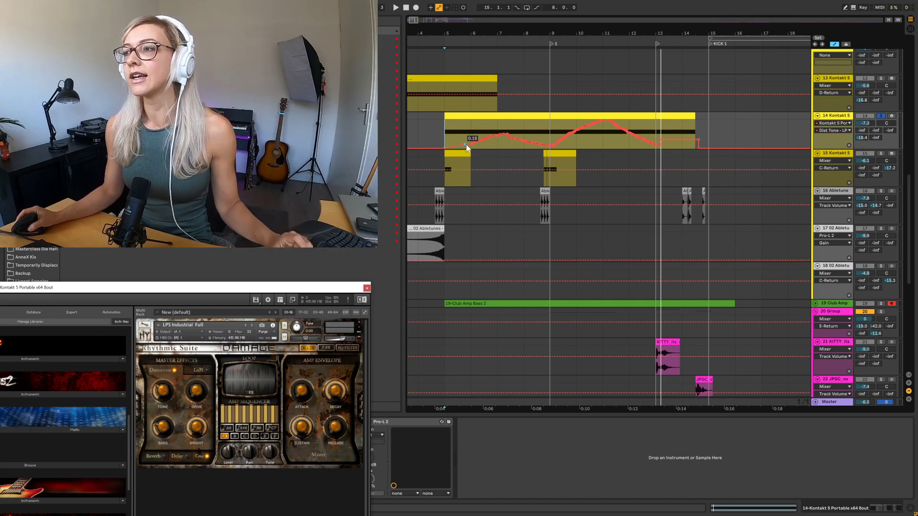
pyautogui.click(505, 135)
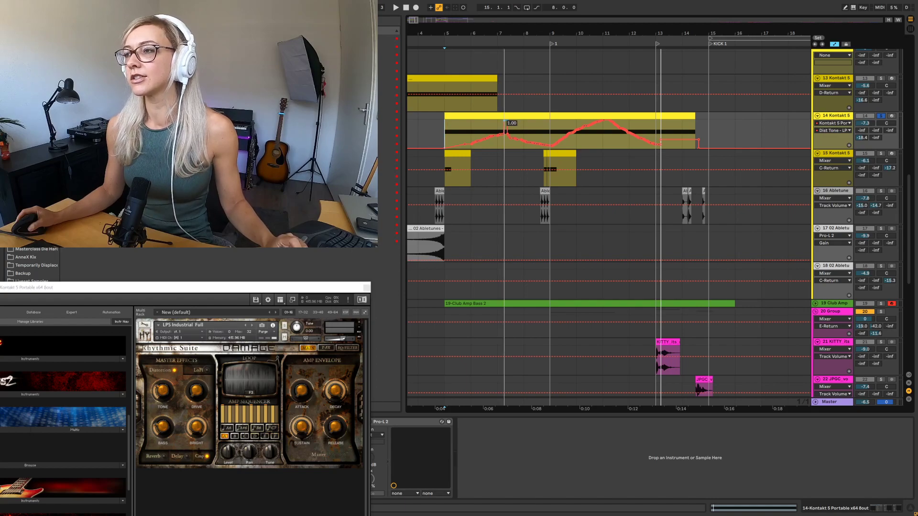
pyautogui.click(471, 144)
pyautogui.moveTo(472, 144)
pyautogui.mouseDown()
pyautogui.moveTo(521, 134)
pyautogui.moveTo(492, 126)
pyautogui.moveTo(471, 146)
pyautogui.mouseUp()
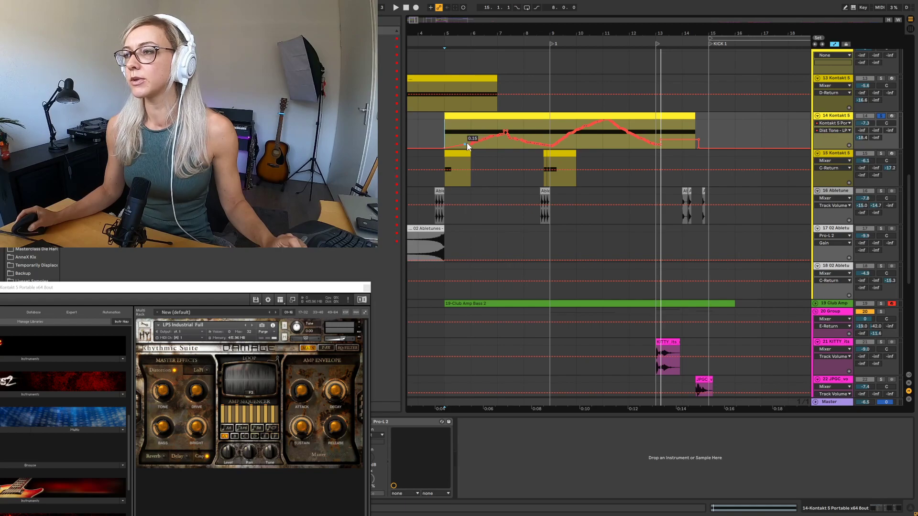
pyautogui.moveTo(470, 143)
pyautogui.mouseDown()
pyautogui.moveTo(502, 136)
pyautogui.moveTo(481, 129)
pyautogui.moveTo(502, 126)
pyautogui.moveTo(487, 125)
pyautogui.moveTo(471, 127)
pyautogui.moveTo(506, 126)
pyautogui.moveTo(481, 128)
pyautogui.moveTo(511, 128)
pyautogui.moveTo(501, 136)
pyautogui.moveTo(552, 147)
pyautogui.mouseUp()
pyautogui.moveTo(604, 121); pyautogui.dragTo(604, 122)
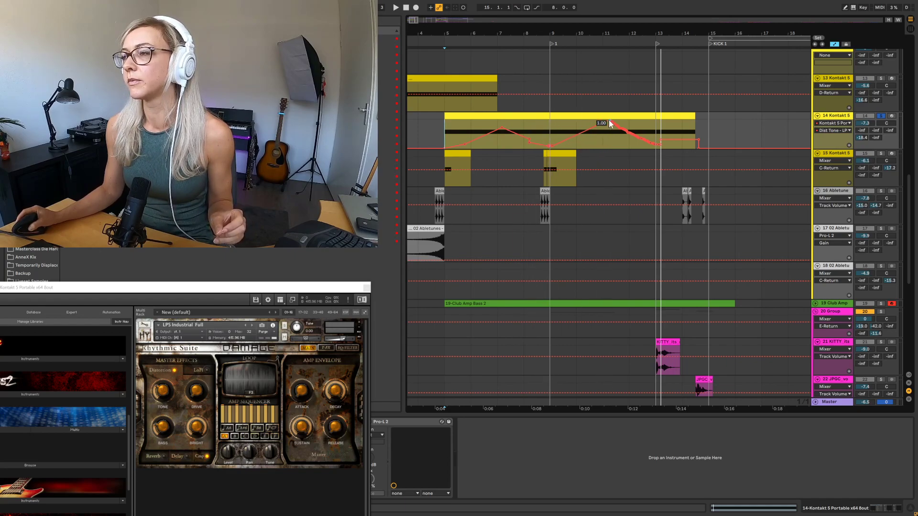
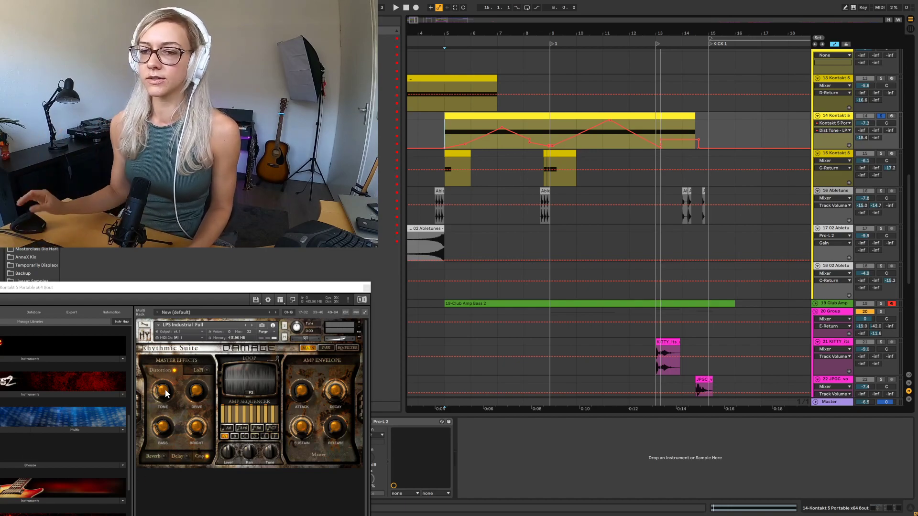
pyautogui.moveTo(164, 389); pyautogui.dragTo(168, 397)
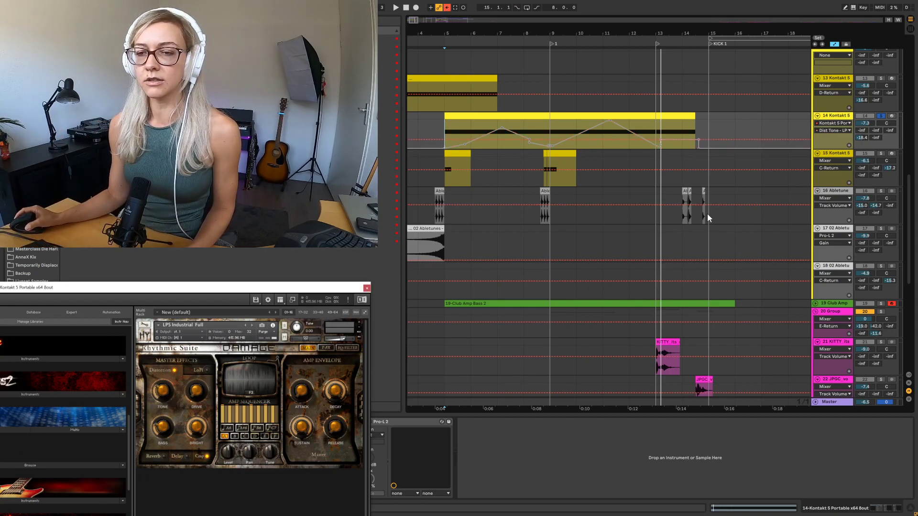
# - Go to the vocal tracks in group 20 and show the device chain of track 23, with more of the timeline in view
pyautogui.scroll(-5, 707, 213)
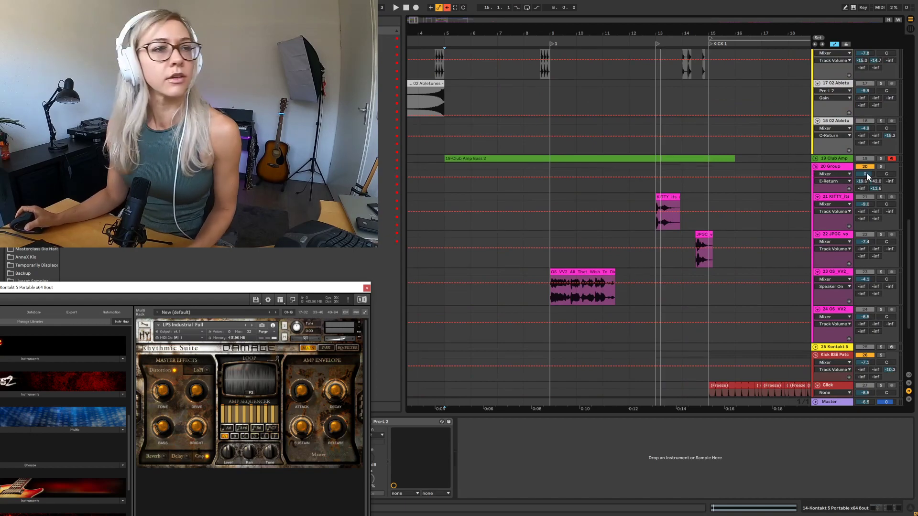
pyautogui.click(836, 166)
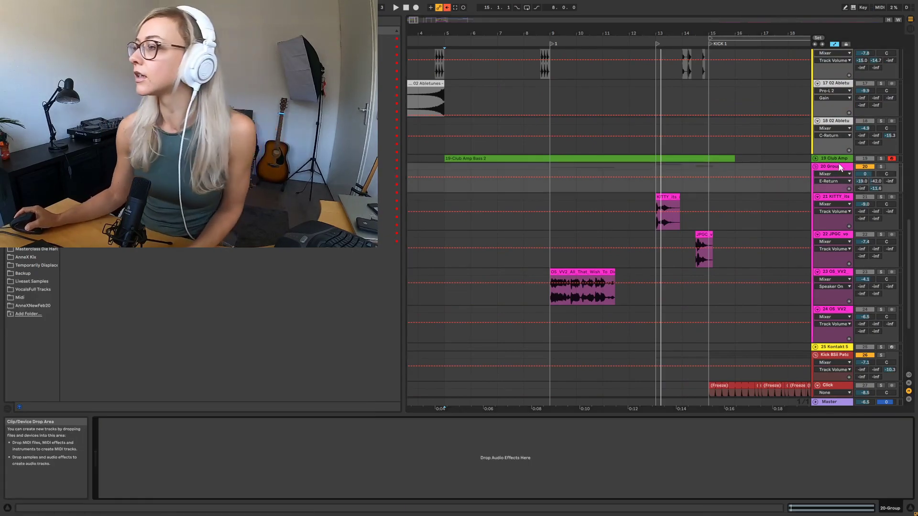
pyautogui.click(839, 271)
pyautogui.scroll(-5, 839, 271)
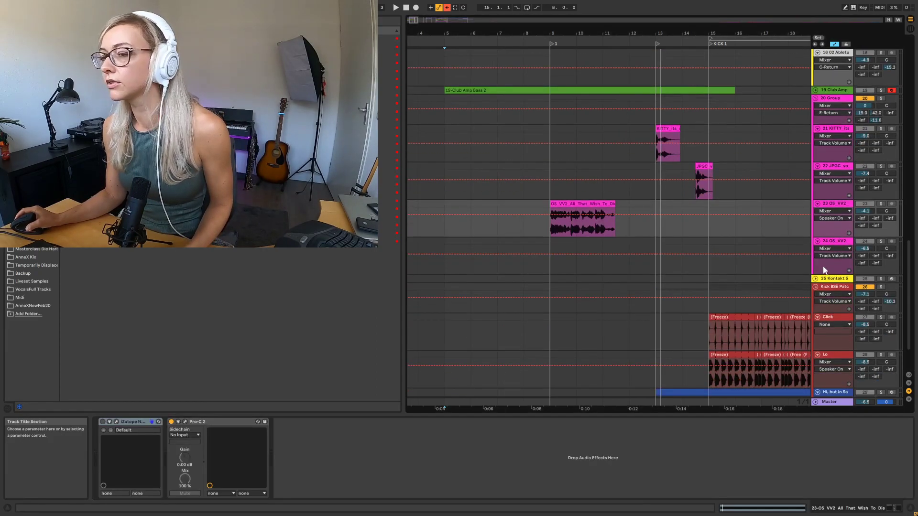
pyautogui.moveTo(789, 29); pyautogui.dragTo(686, 28)
pyautogui.press('-')
pyautogui.scroll(4, 682, 129)
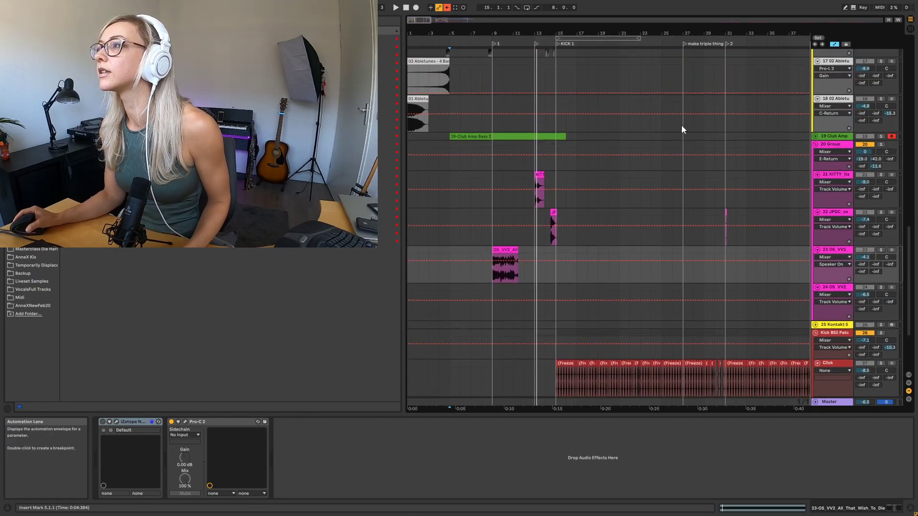
# - Open the Turnado effect on vocal track 24 and place its window over the arrangement, above the red kick tracks
pyautogui.click(554, 222)
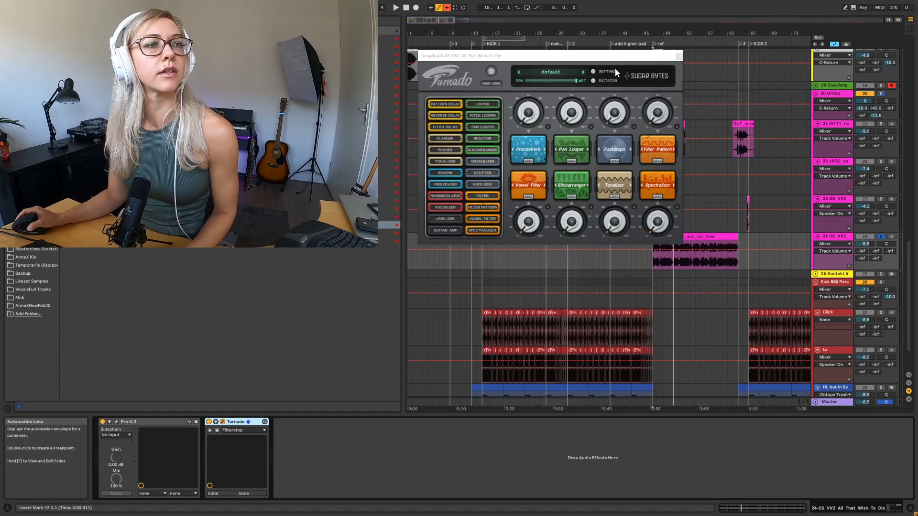
pyautogui.moveTo(623, 63); pyautogui.dragTo(610, 44)
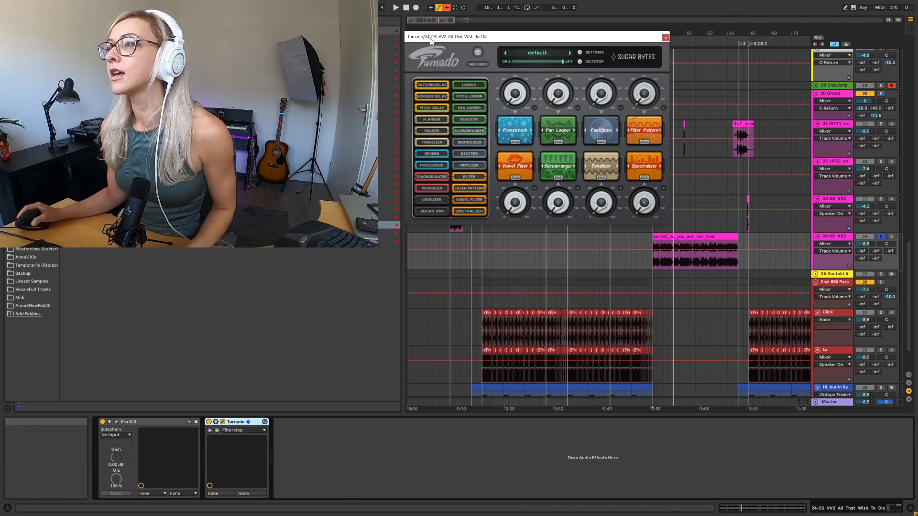
pyautogui.moveTo(433, 41); pyautogui.dragTo(458, 129)
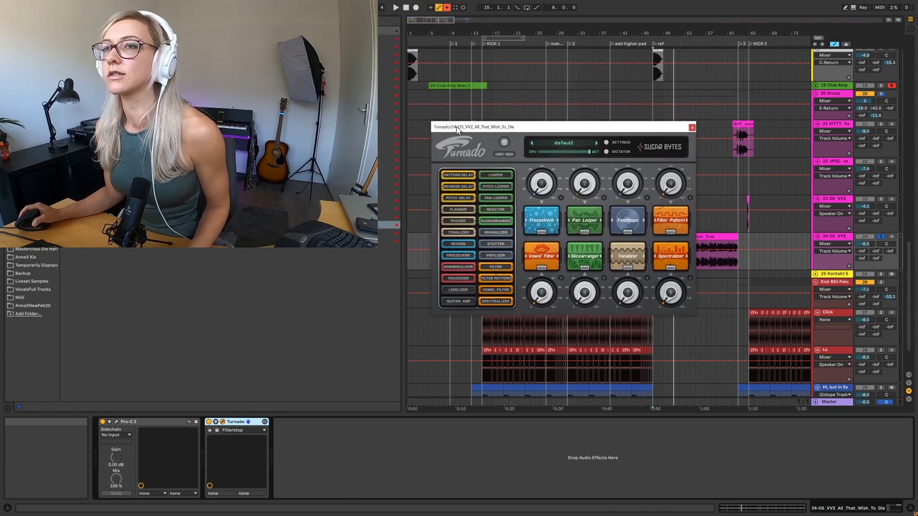
pyautogui.moveTo(536, 127); pyautogui.dragTo(526, 107)
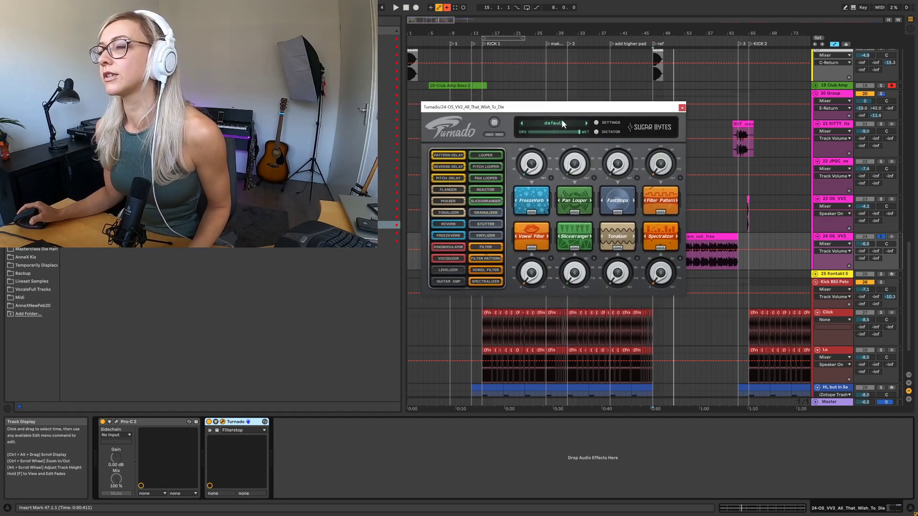
# - Move the Turnado window off the vocal clip and play the clip from bar 47 with Turnado switched off
pyautogui.moveTo(573, 114); pyautogui.dragTo(509, 93)
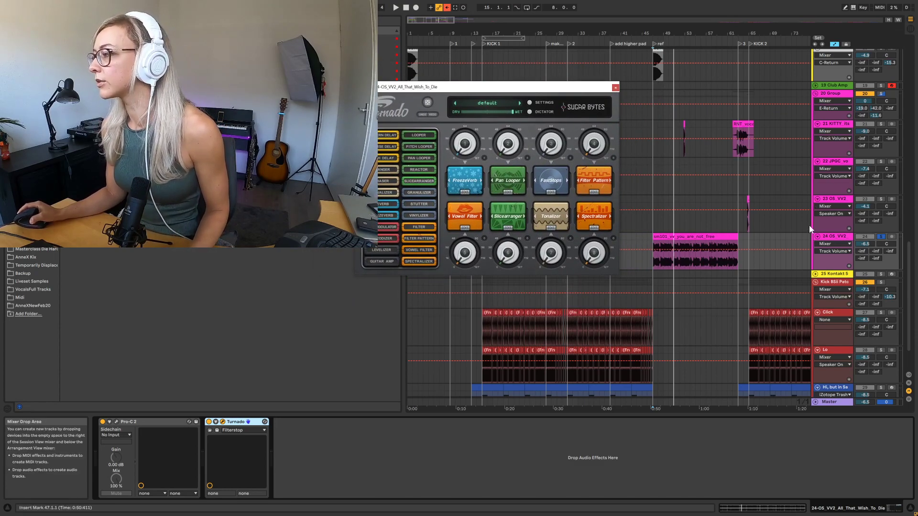
pyautogui.click(654, 259)
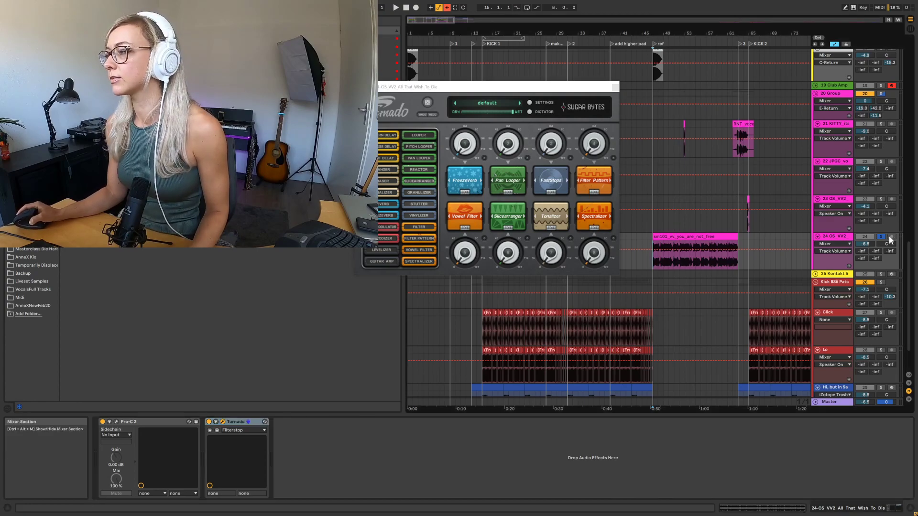
pyautogui.click(209, 422)
pyautogui.press('space')
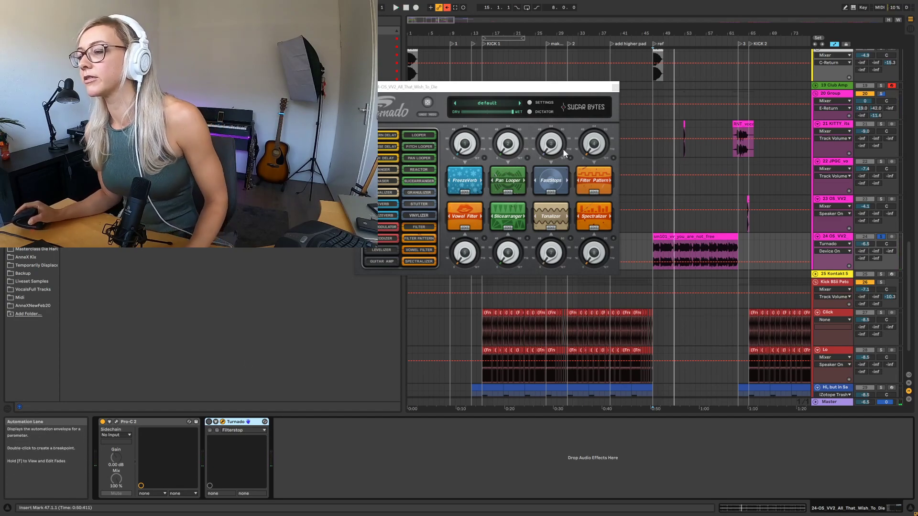
# - Load the Factory 1 preset Beat It in Turnado and move its window clear of vocal track 24
pyautogui.moveTo(489, 89); pyautogui.dragTo(508, 139)
pyautogui.click(507, 154)
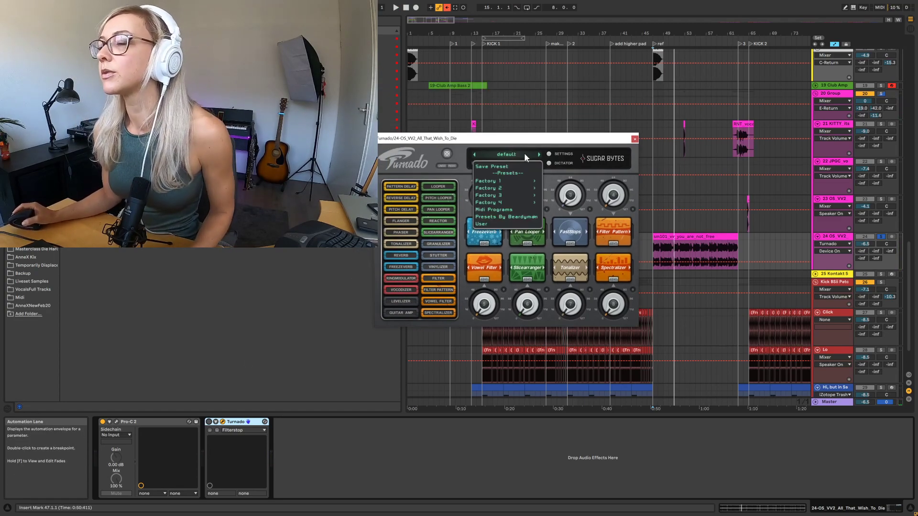
pyautogui.moveTo(528, 181)
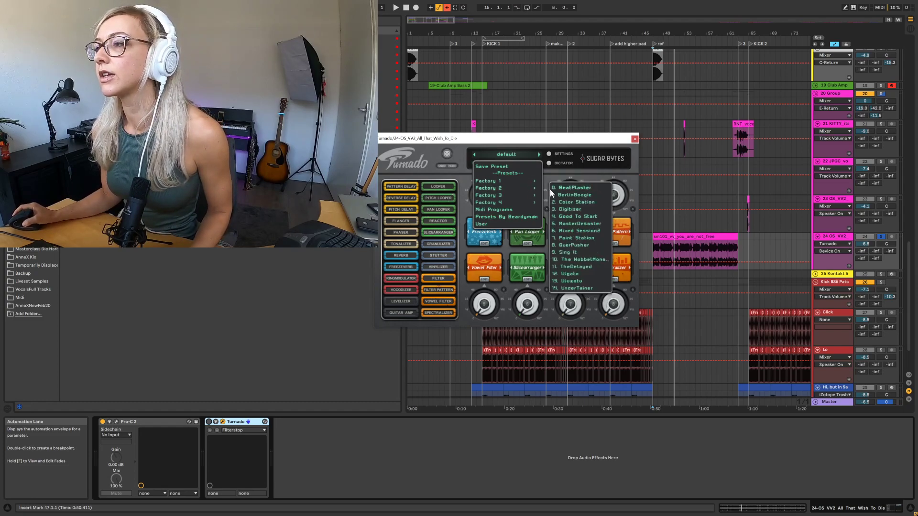
pyautogui.click(571, 208)
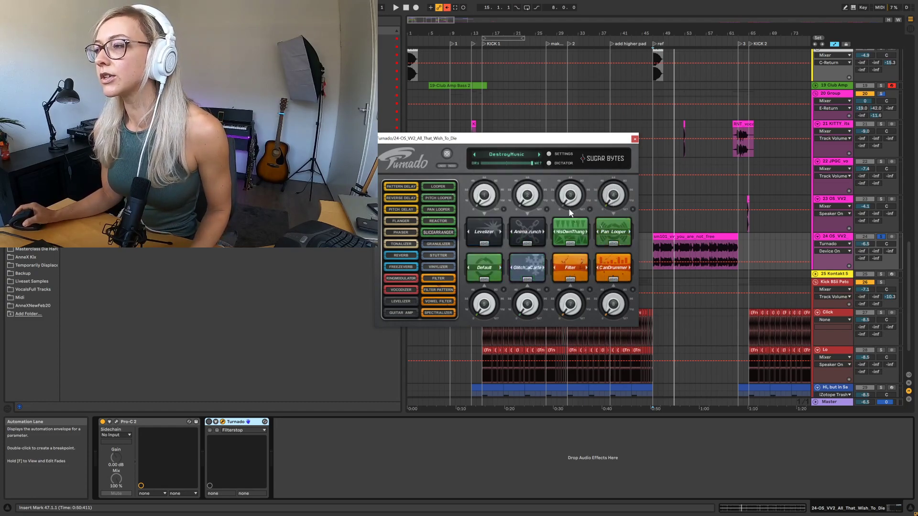
pyautogui.click(504, 153)
pyautogui.moveTo(503, 179)
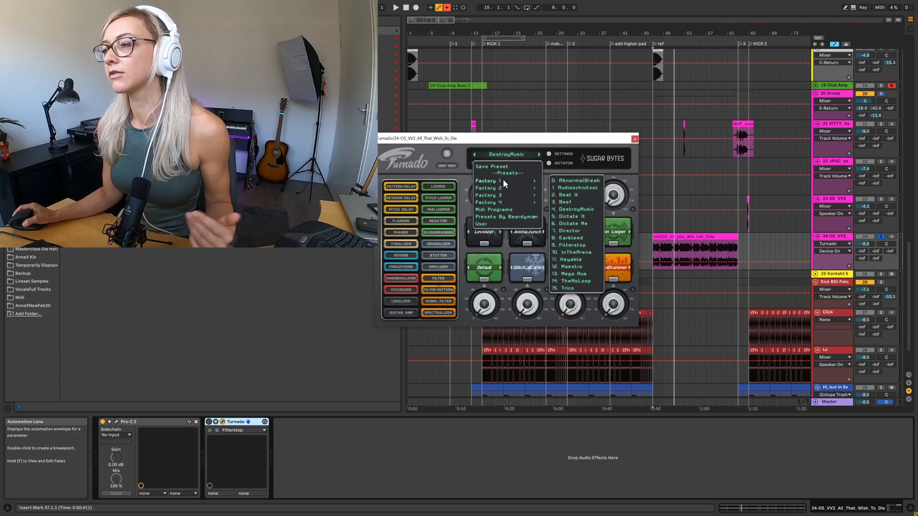
pyautogui.click(578, 195)
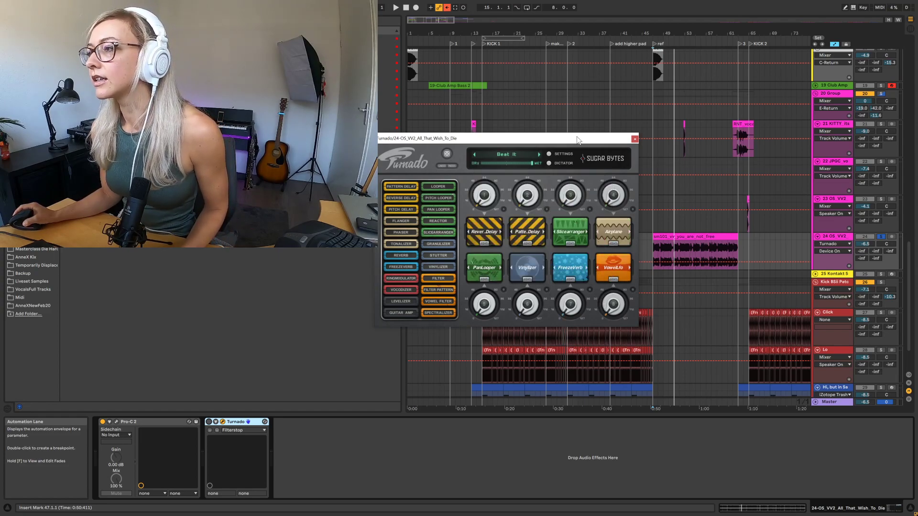
pyautogui.moveTo(588, 145); pyautogui.dragTo(570, 50)
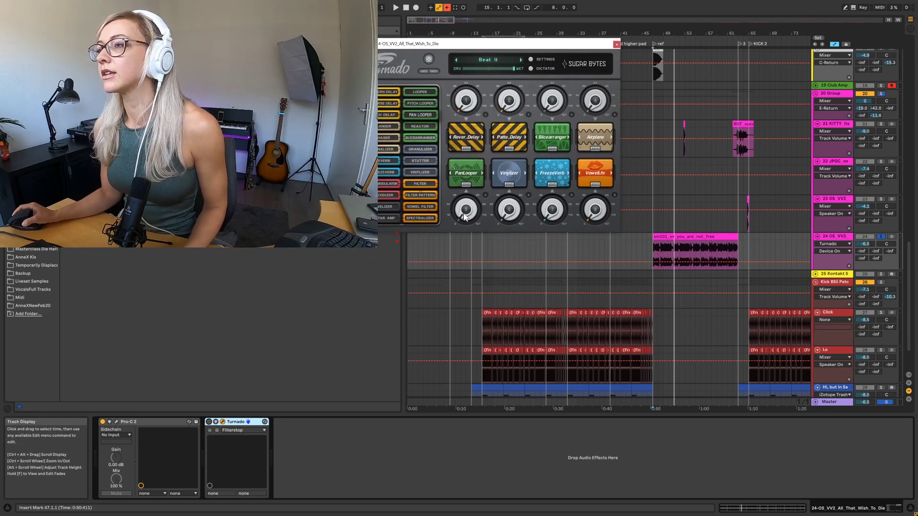
# - Play the vocal clip, switch Turnado on and try out the PanLooper knob
pyautogui.press('space')
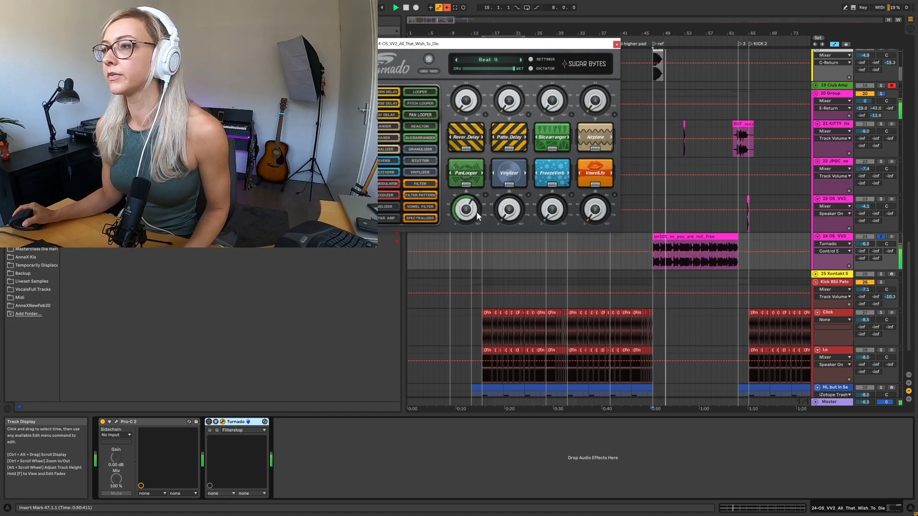
pyautogui.moveTo(467, 214); pyautogui.dragTo(469, 209)
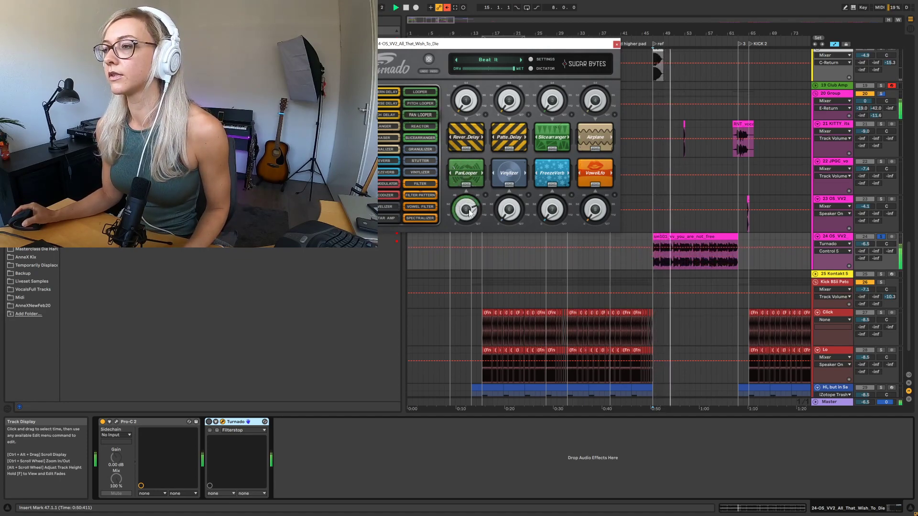
pyautogui.click(209, 422)
pyautogui.moveTo(458, 162)
pyautogui.mouseDown()
pyautogui.moveTo(457, 174)
pyautogui.moveTo(457, 165)
pyautogui.mouseUp()
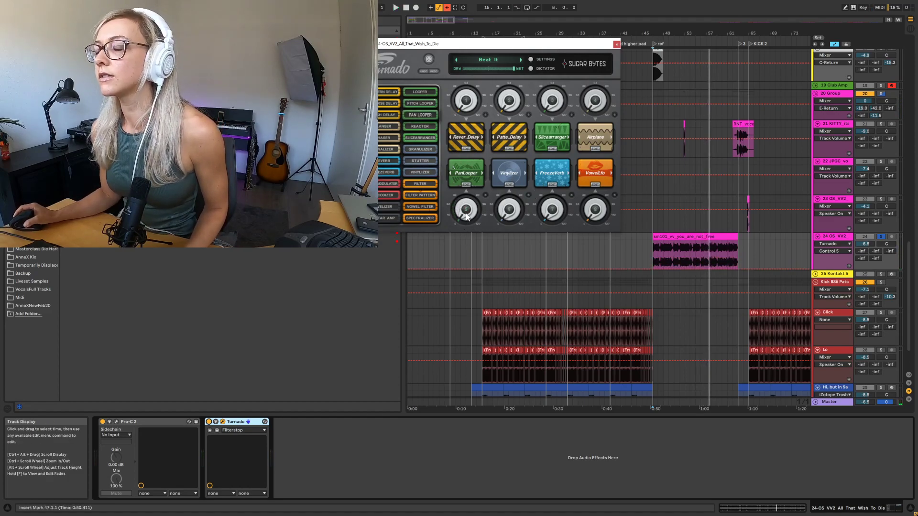
pyautogui.press('space')
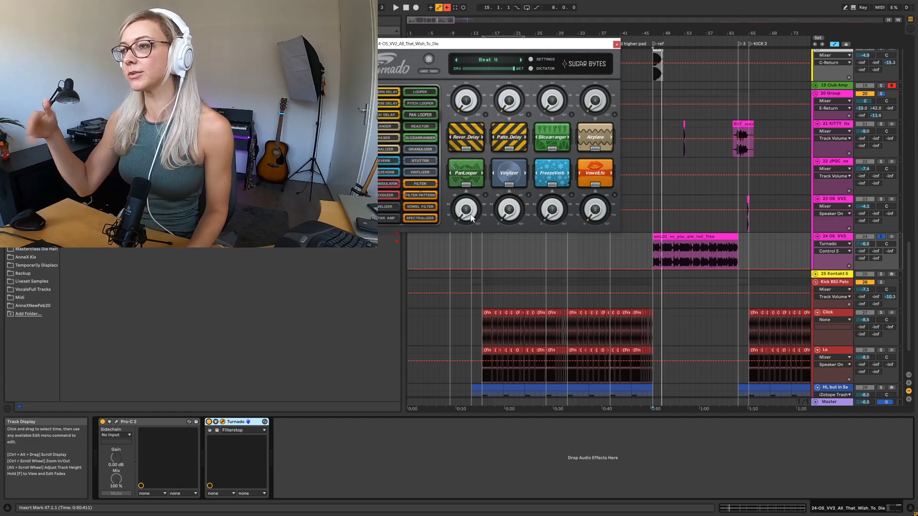
# - Play the vocal again while trying out the Vinylizer, FreezeVerb, VowelLfo and PanLooper knobs
pyautogui.press('space')
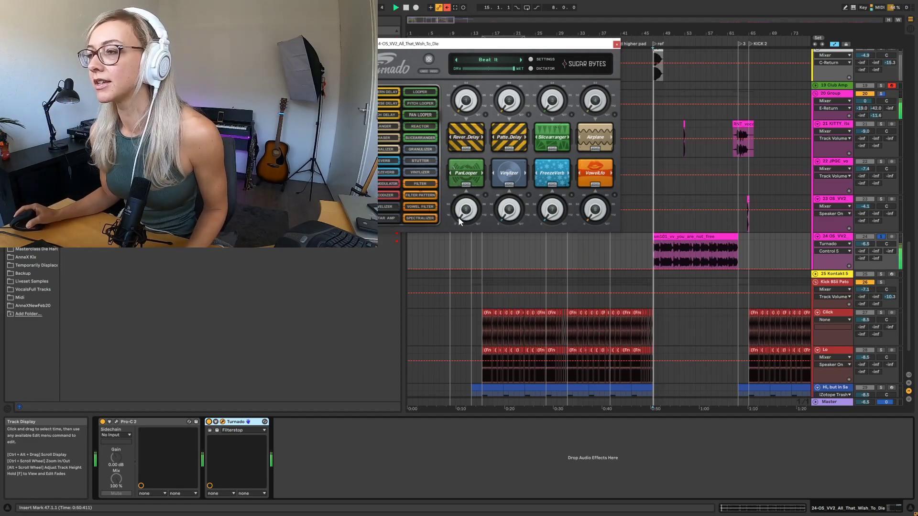
pyautogui.click(508, 210)
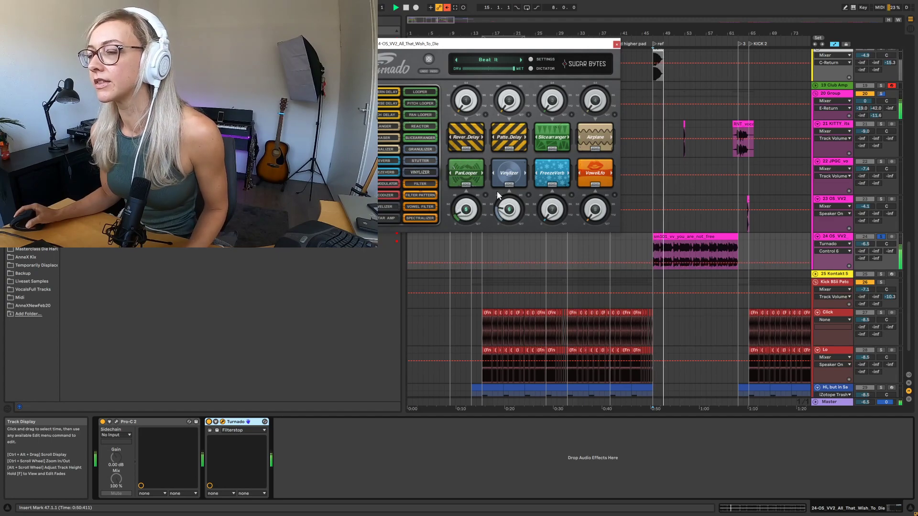
pyautogui.click(540, 219)
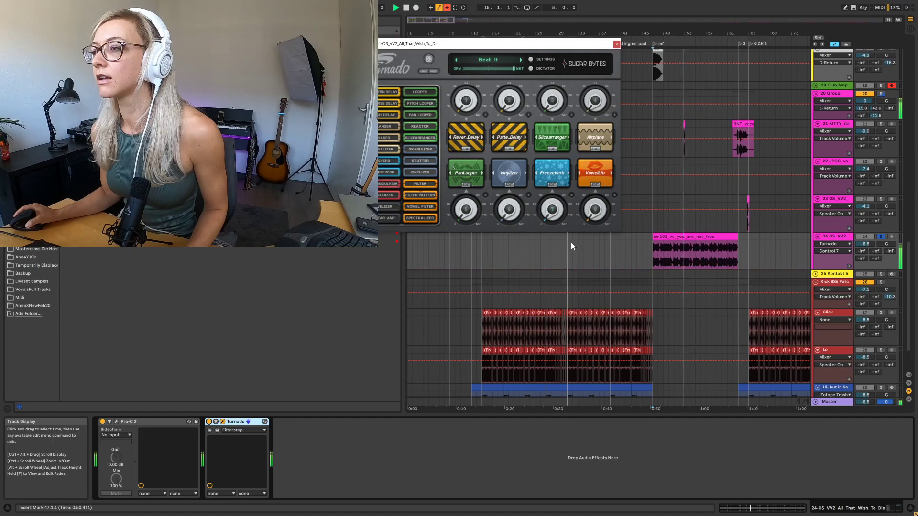
pyautogui.click(577, 212)
pyautogui.click(454, 214)
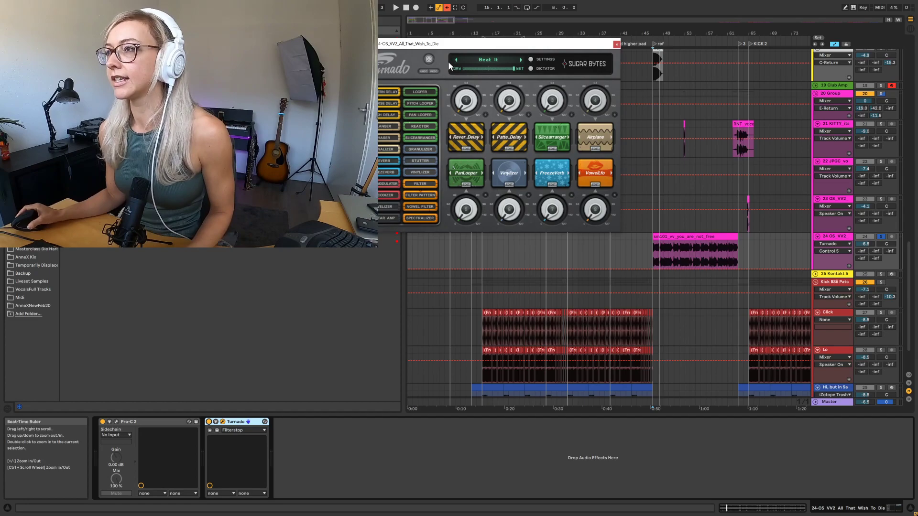
# - Record Turnado automation over the vocal clip from bar 47 by moving the PanLooper, Vinylizer, FreezeVerb and VowelLfo knobs
pyautogui.click(416, 8)
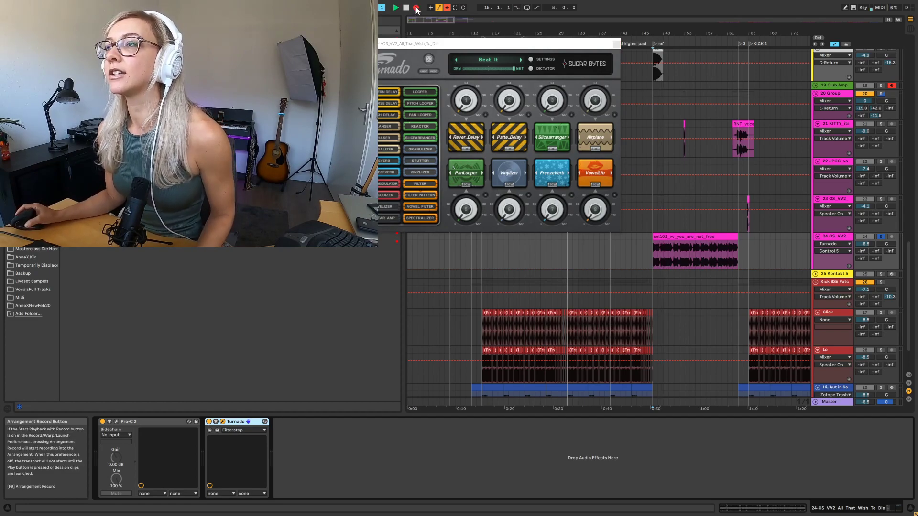
pyautogui.press('space')
pyautogui.moveTo(450, 208); pyautogui.dragTo(542, 188)
pyautogui.moveTo(595, 222); pyautogui.dragTo(590, 202)
pyautogui.moveTo(475, 221); pyautogui.dragTo(462, 196)
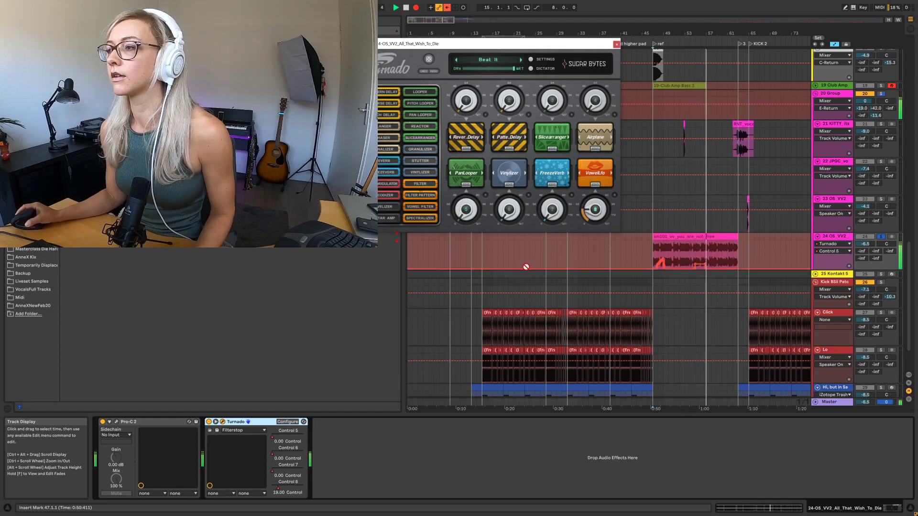
pyautogui.press('F9')
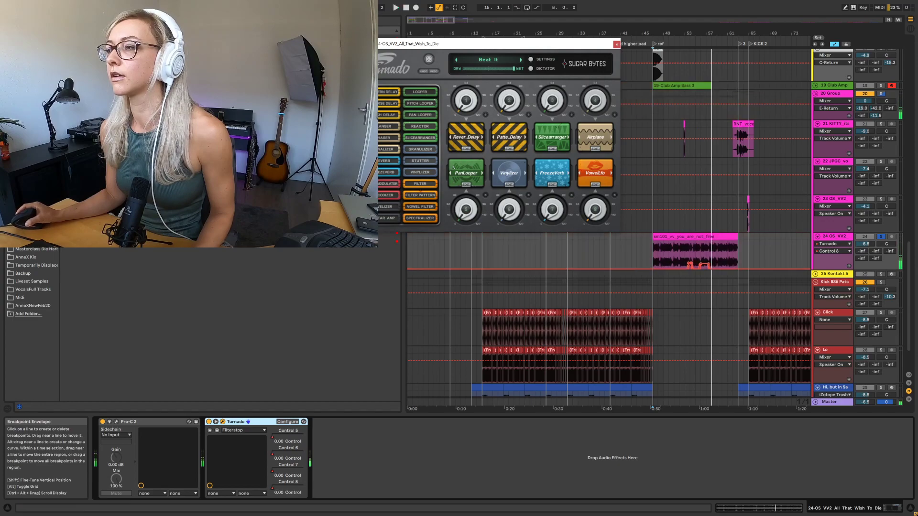
# - Show the recorded Control 5 automation on vocal track 24 and play it back from bar 47
pyautogui.moveTo(547, 44); pyautogui.dragTo(557, 56)
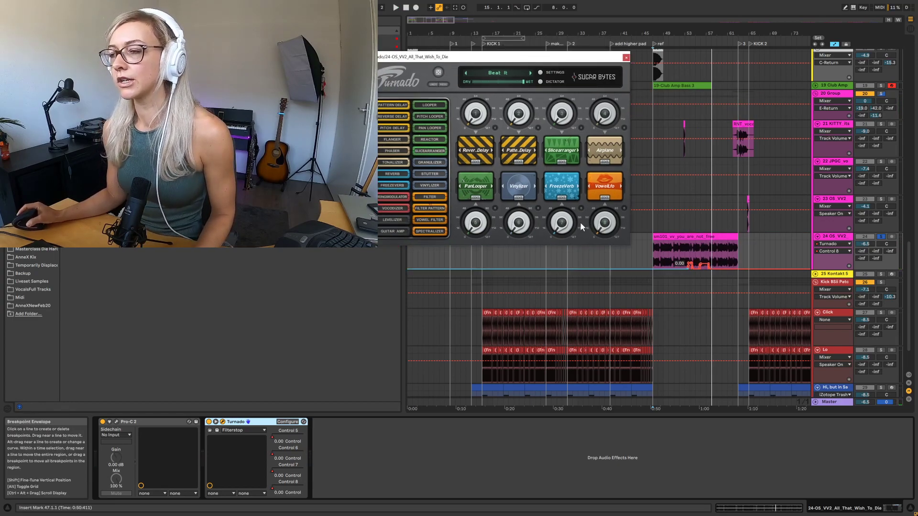
pyautogui.click(693, 243)
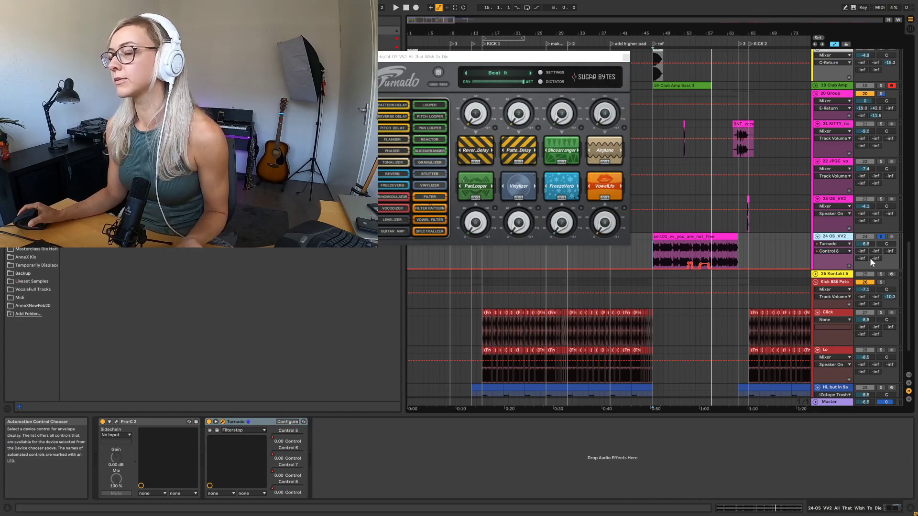
pyautogui.click(846, 251)
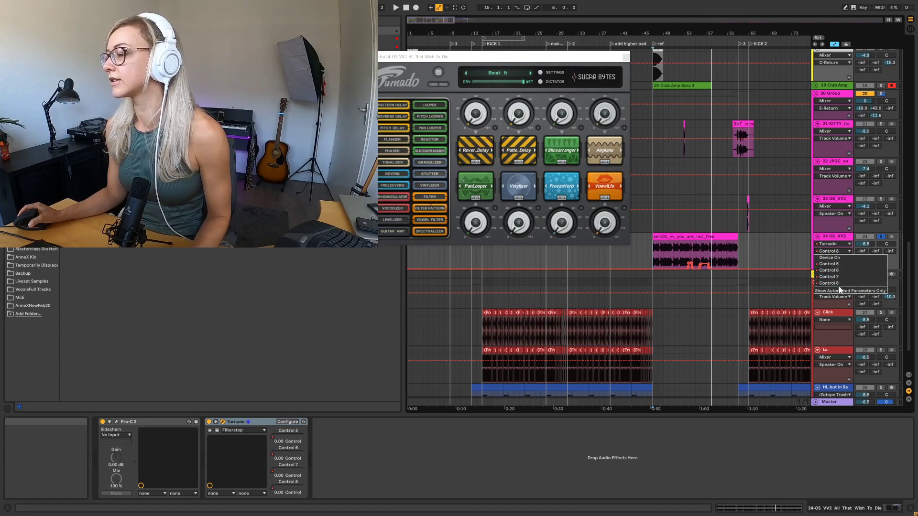
pyautogui.click(837, 265)
pyautogui.press('space')
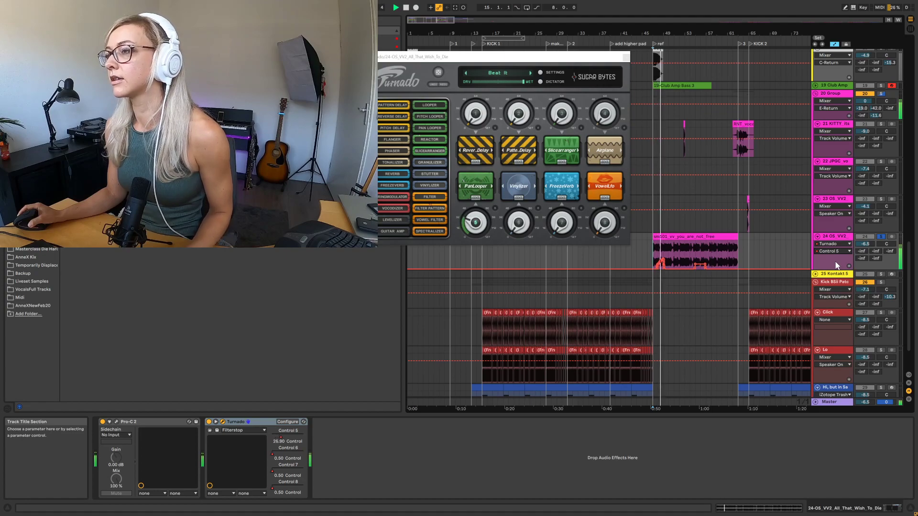
# - View the recorded automation for Turnado's Control 6, Control 7 and Control 8 one after another
pyautogui.click(832, 252)
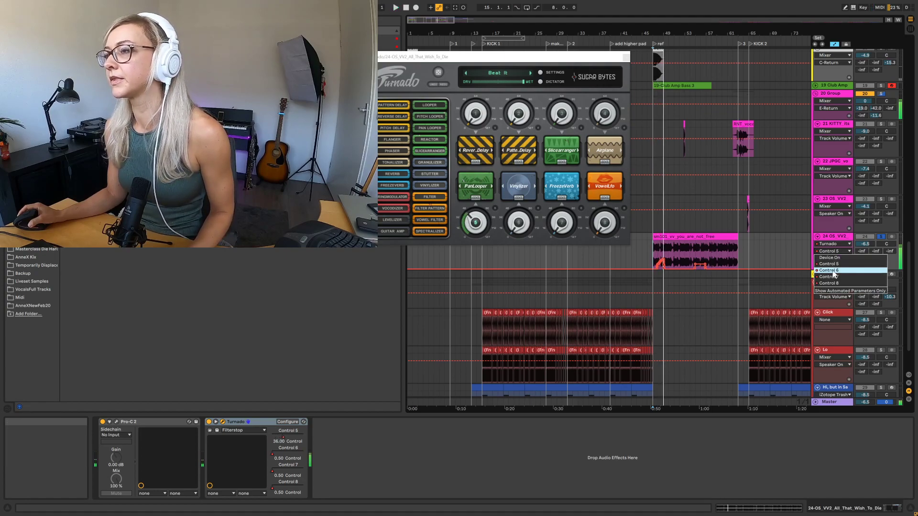
pyautogui.click(833, 270)
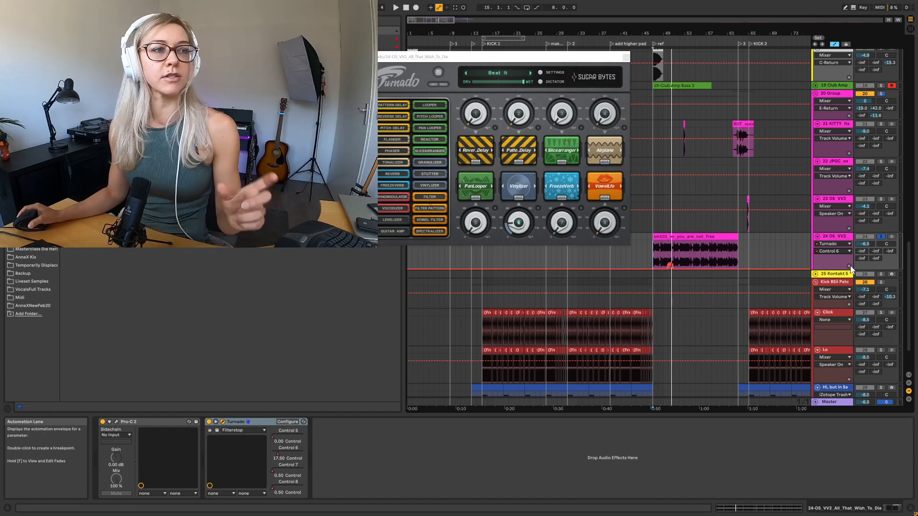
pyautogui.click(848, 251)
pyautogui.click(841, 277)
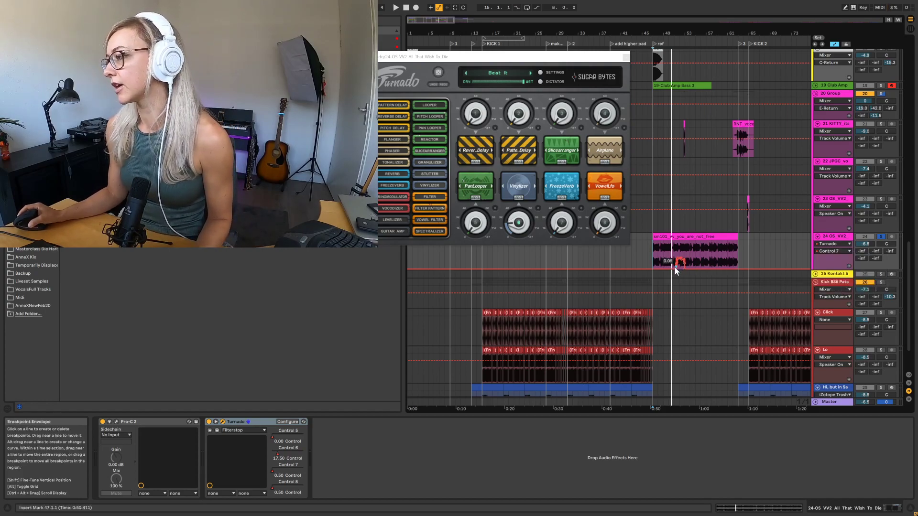
pyautogui.click(830, 251)
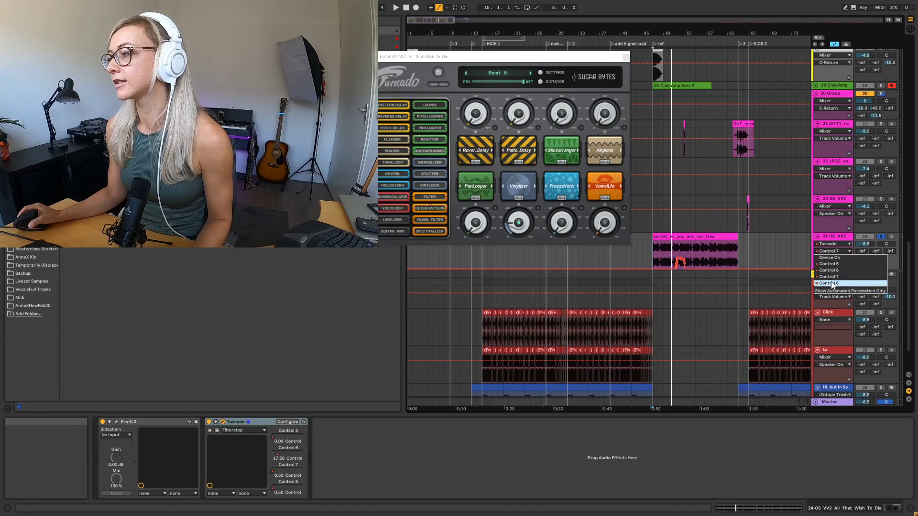
pyautogui.click(820, 287)
# - Return to the Control 5 automation, raise its first ramp to a high peak near bar 49 and play the result
pyautogui.click(831, 251)
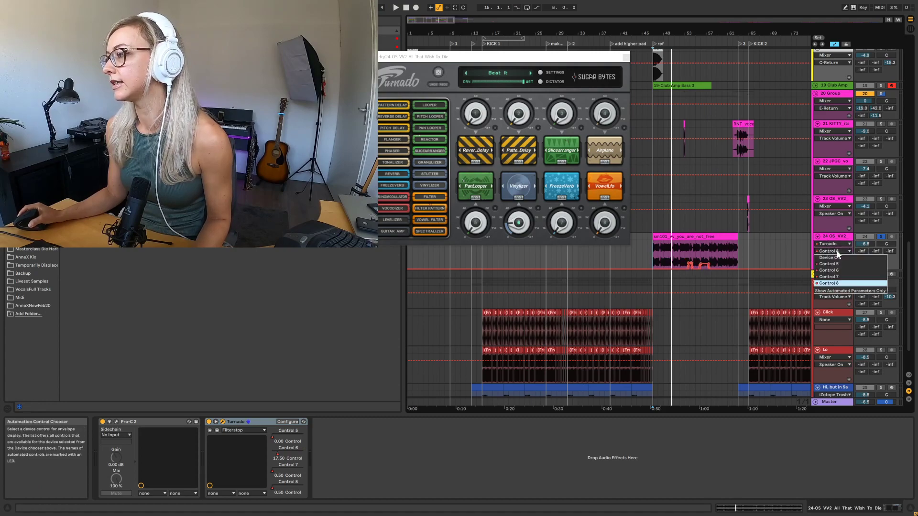
pyautogui.click(834, 264)
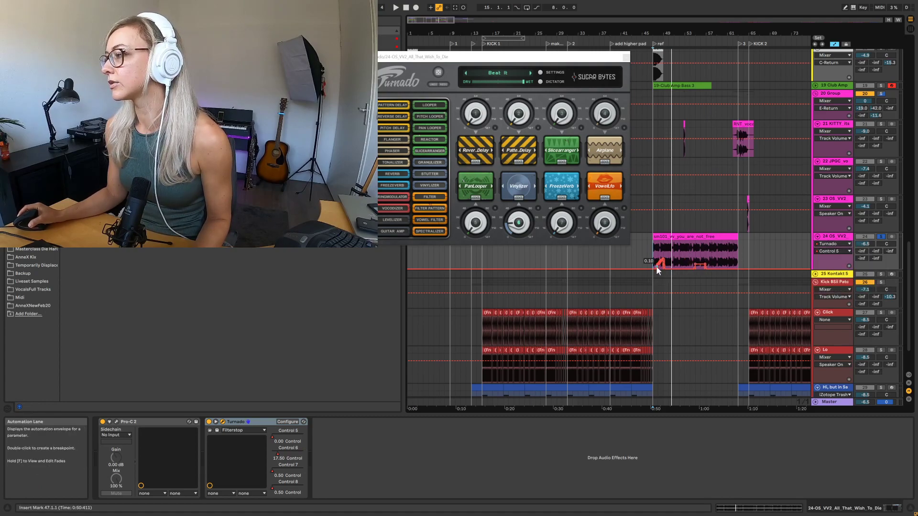
pyautogui.moveTo(655, 264); pyautogui.dragTo(659, 241)
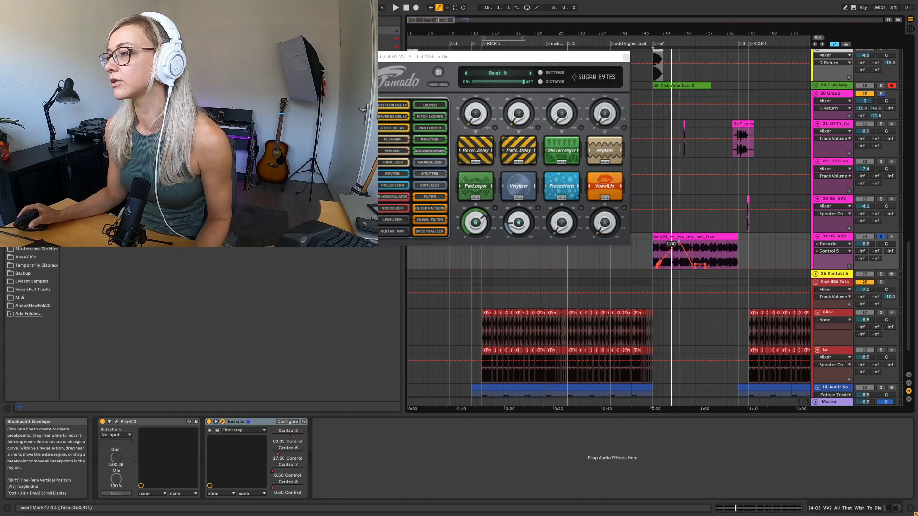
pyautogui.click(665, 244)
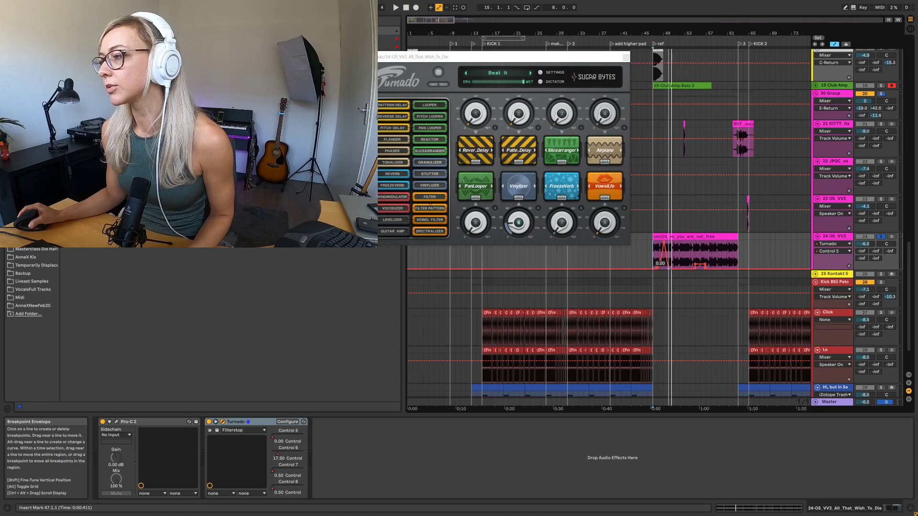
pyautogui.press('space')
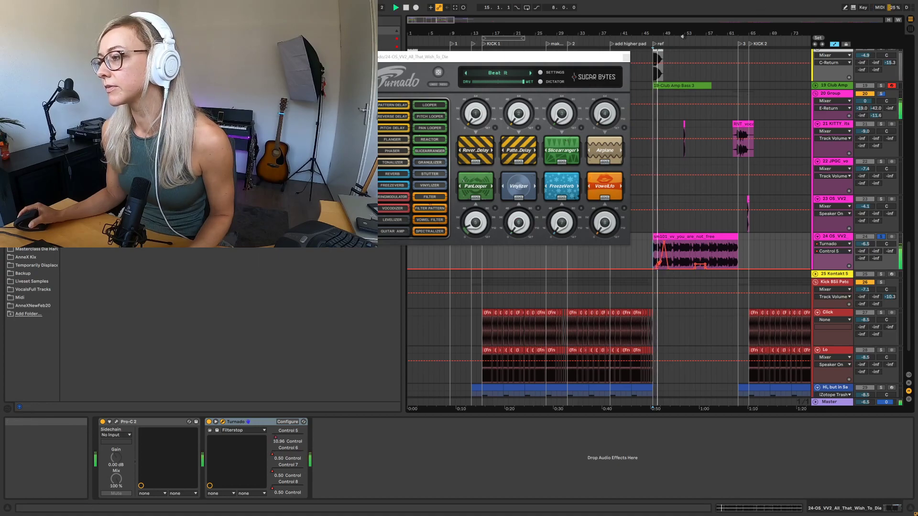
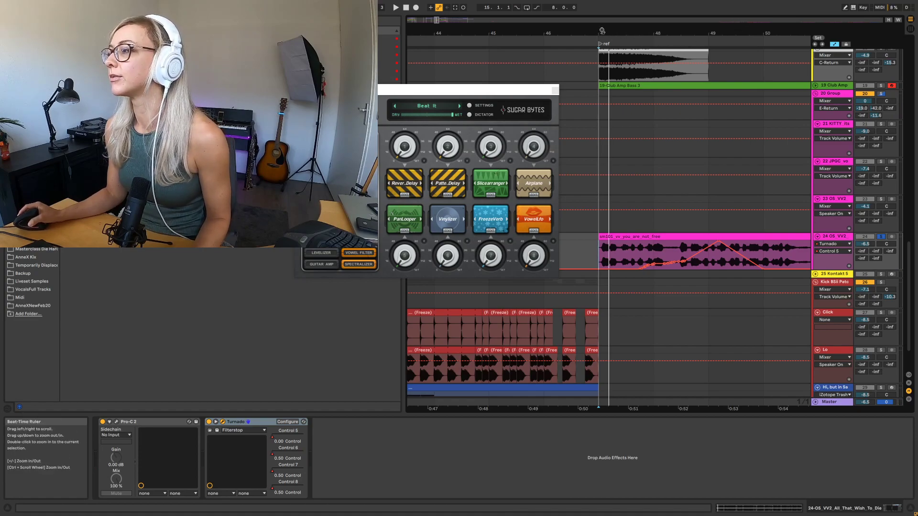
pyautogui.click(616, 46)
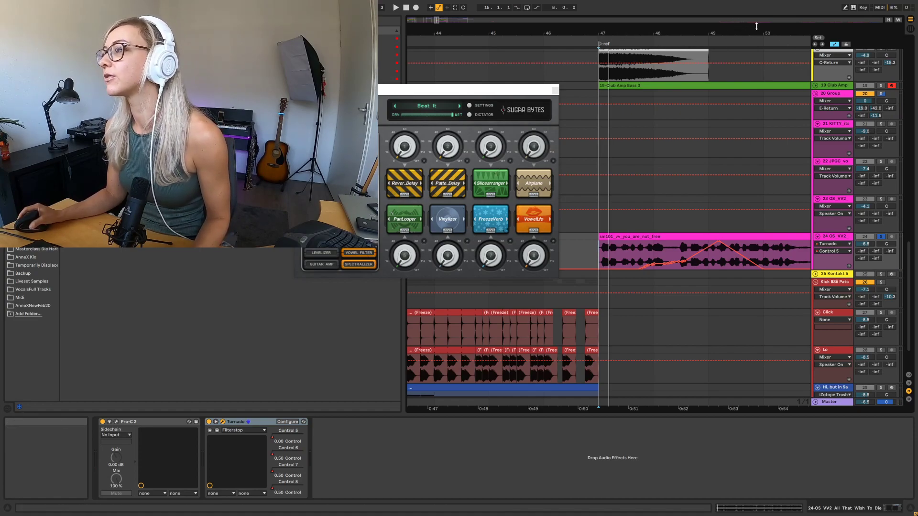
# - Set the arrangement's fixed grid to 1/4 for editing the vocal automation around bar 47
pyautogui.moveTo(754, 29); pyautogui.dragTo(842, 55)
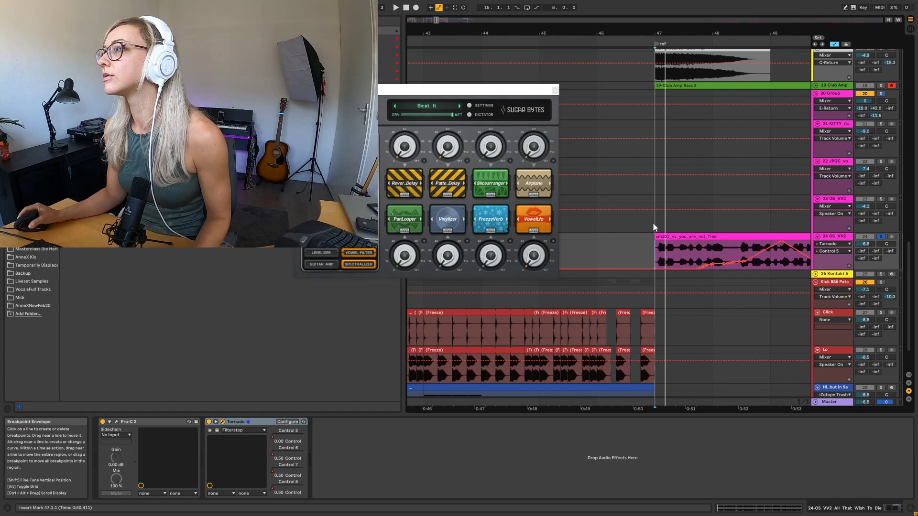
pyautogui.moveTo(692, 33); pyautogui.dragTo(692, 72)
pyautogui.rightClick(647, 245)
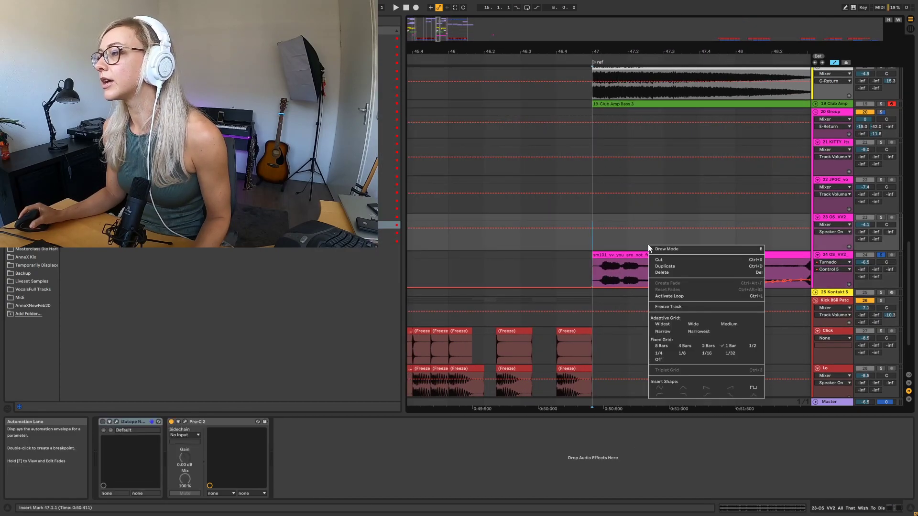
pyautogui.click(667, 352)
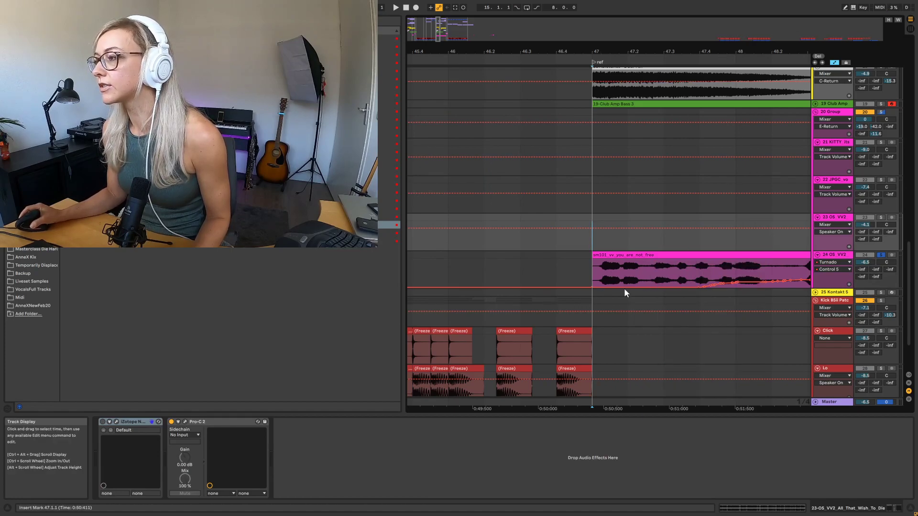
# - Shape vocal track 24's Control 5 automation to rise from bar 47 to a full peak at 47.3 and fall to bar 48, clearing the plug-in window aside
pyautogui.moveTo(606, 51); pyautogui.dragTo(559, 51)
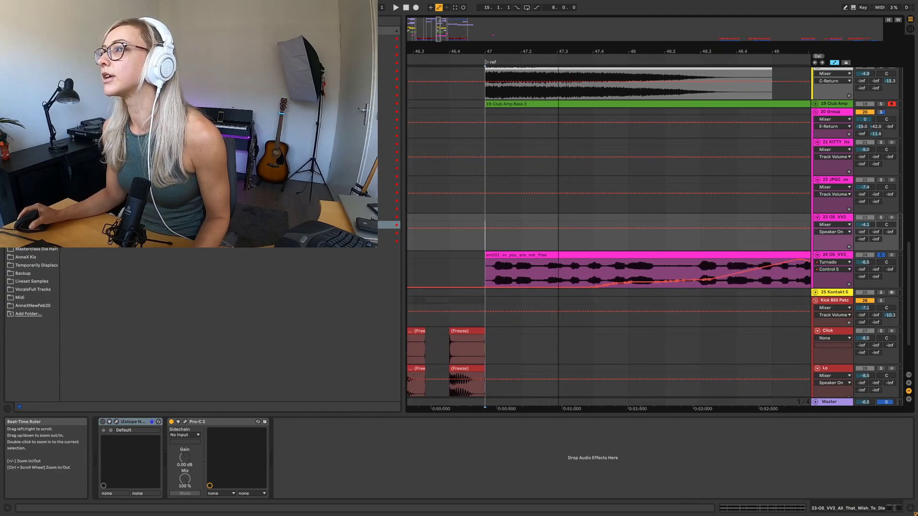
pyautogui.click(627, 260)
pyautogui.moveTo(626, 282); pyautogui.dragTo(557, 262)
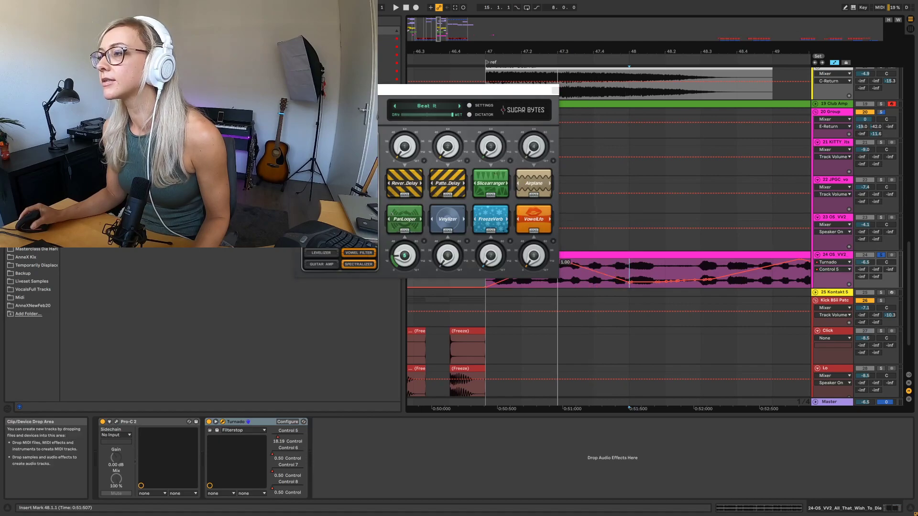
pyautogui.moveTo(537, 92); pyautogui.dragTo(420, 101)
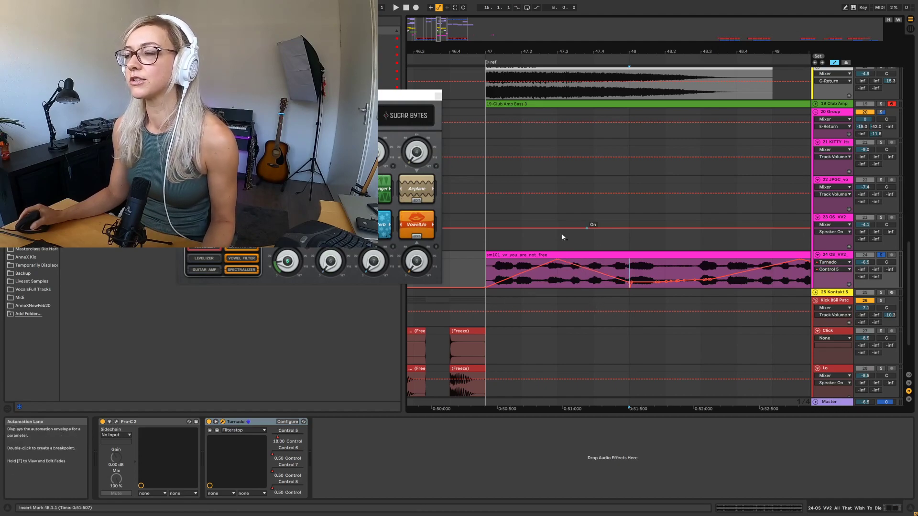
# - Play the edited Control 5 automation on the vocal, restarting from the clip's start at bar 47
pyautogui.press('space')
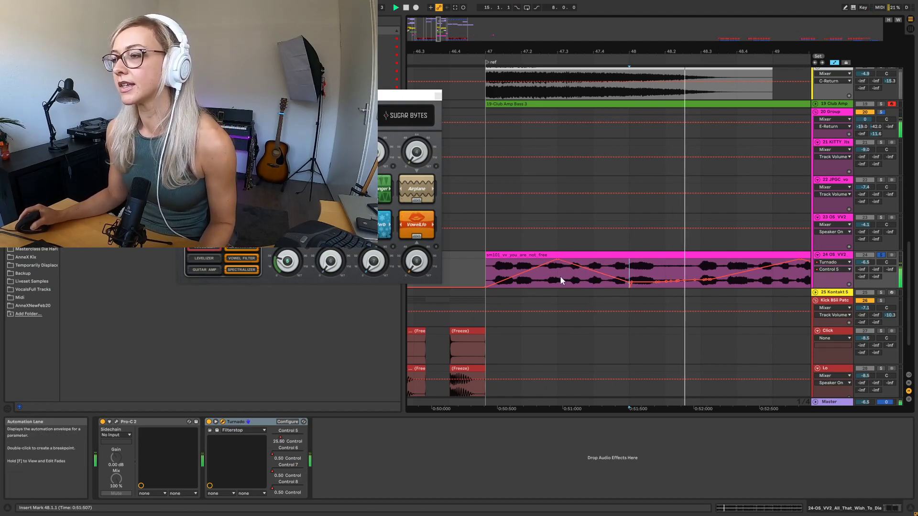
pyautogui.click(486, 267)
pyautogui.press('space')
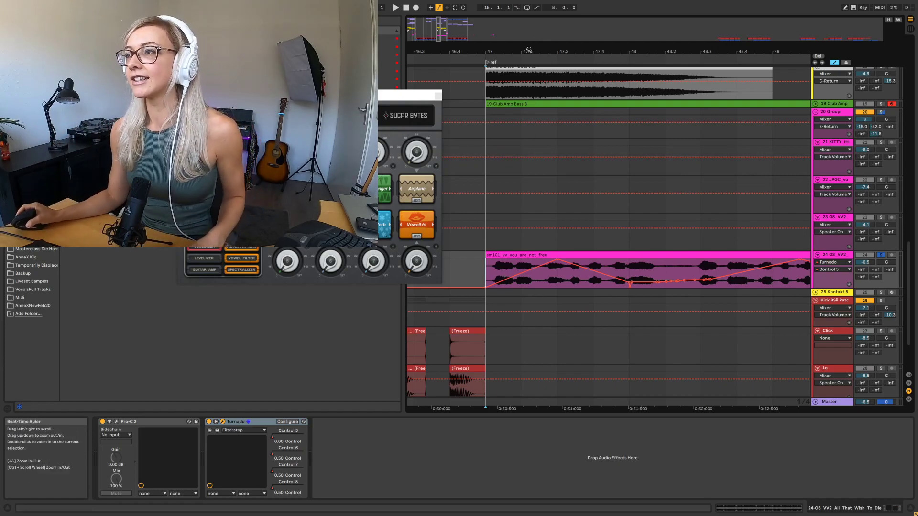
pyautogui.moveTo(528, 50); pyautogui.dragTo(546, 50)
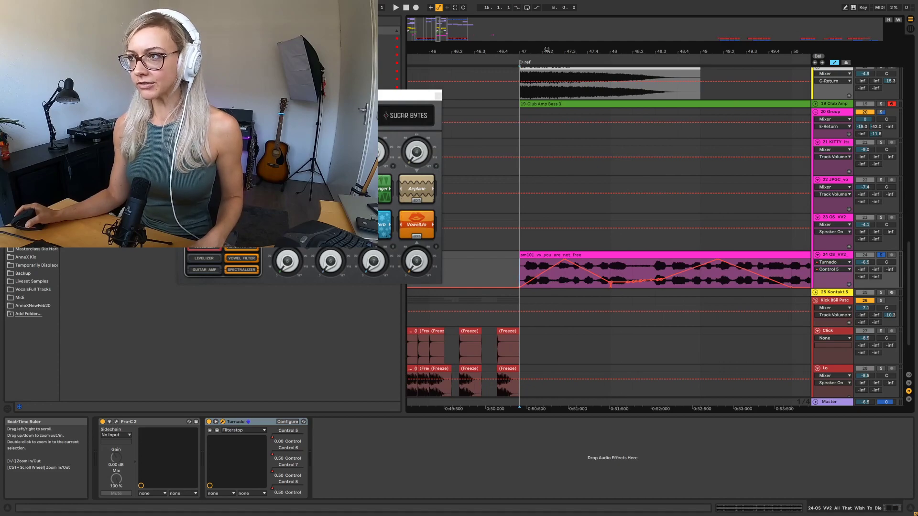